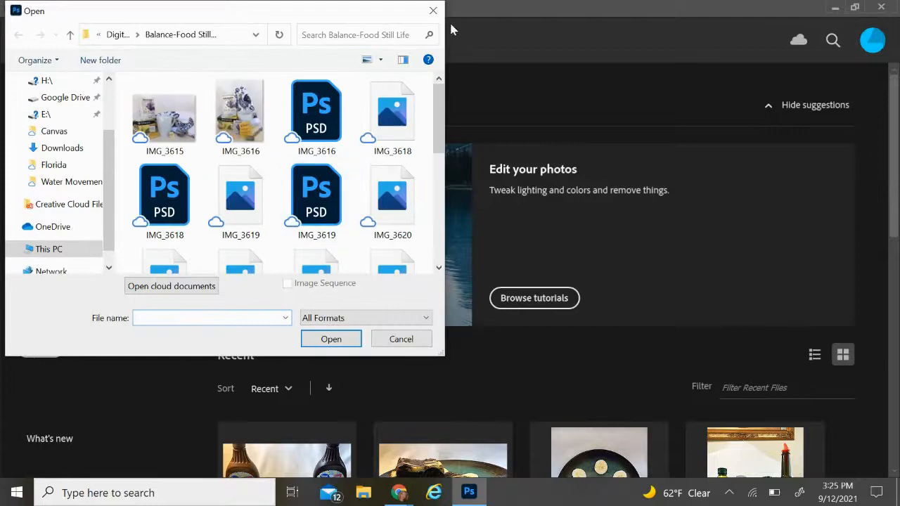
Go up from the Balance-Food Still Life folder to the My Drive folder in the Open dialog.
{"action": "left_click", "coordinate": [114, 34]}
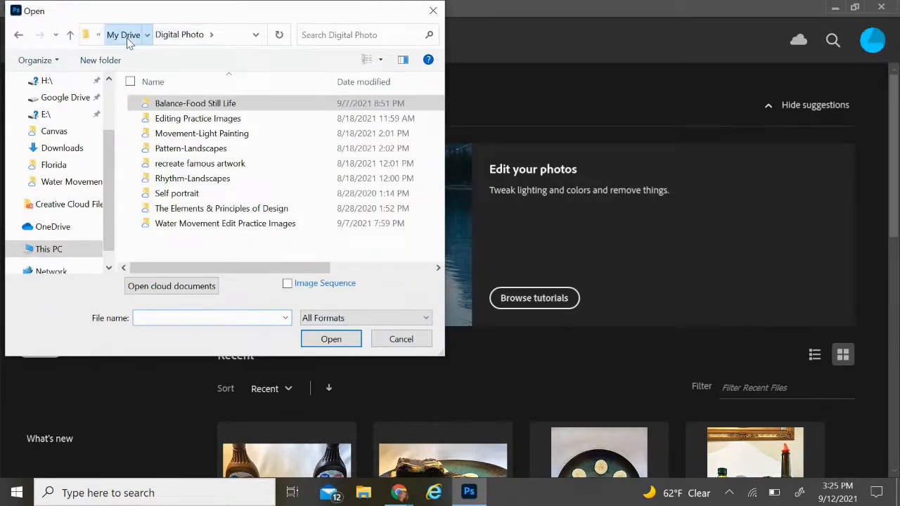
{"action": "left_click", "coordinate": [125, 36]}
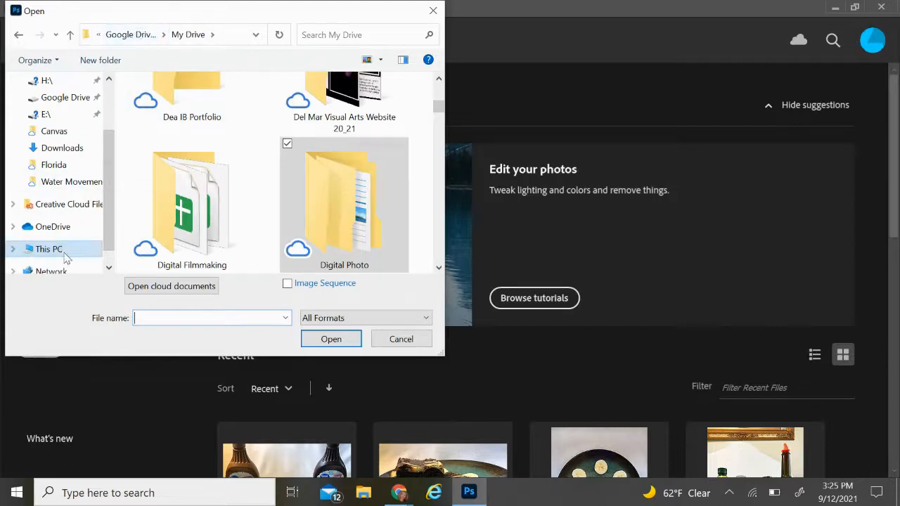
{"action": "scroll", "coordinate": [106, 216], "scroll_direction": "down", "scroll_amount": 1}
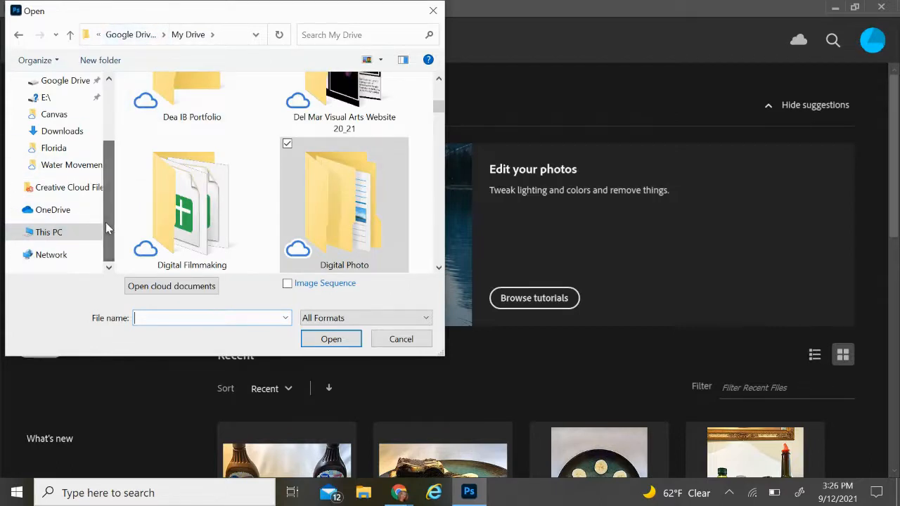
{"action": "scroll", "coordinate": [111, 160], "scroll_direction": "up", "scroll_amount": 1}
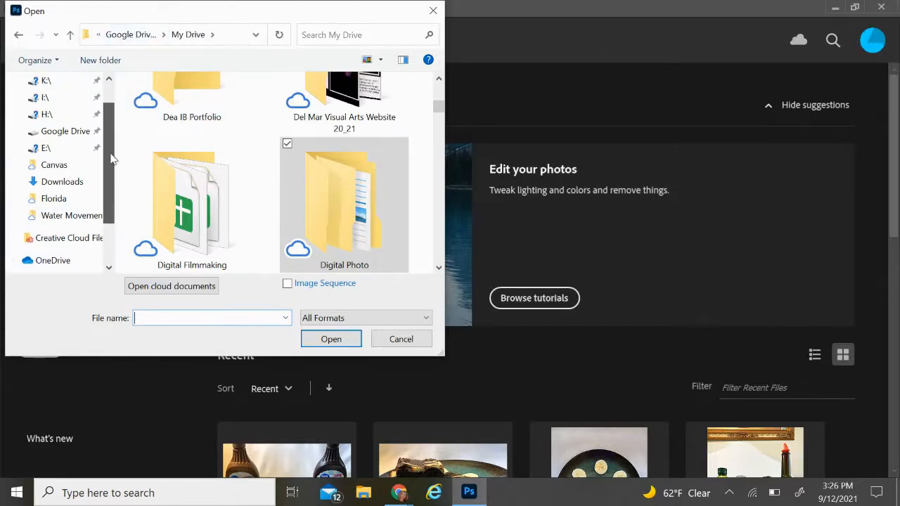
Open the photo IMG_3616.JPG from Google Drive > My Drive > Digital Photo > Balance-Food Still Life.
{"action": "left_click", "coordinate": [68, 133]}
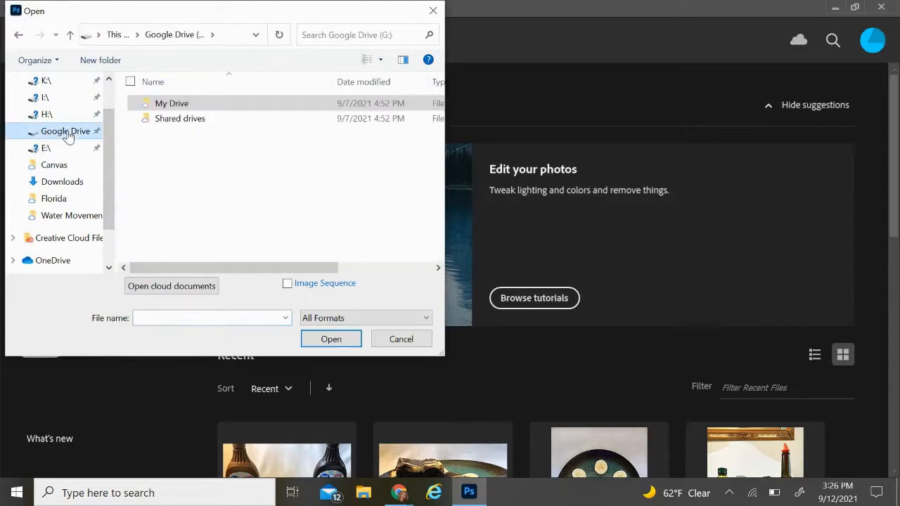
{"action": "left_click", "coordinate": [206, 105]}
{"action": "double_click", "coordinate": [206, 104]}
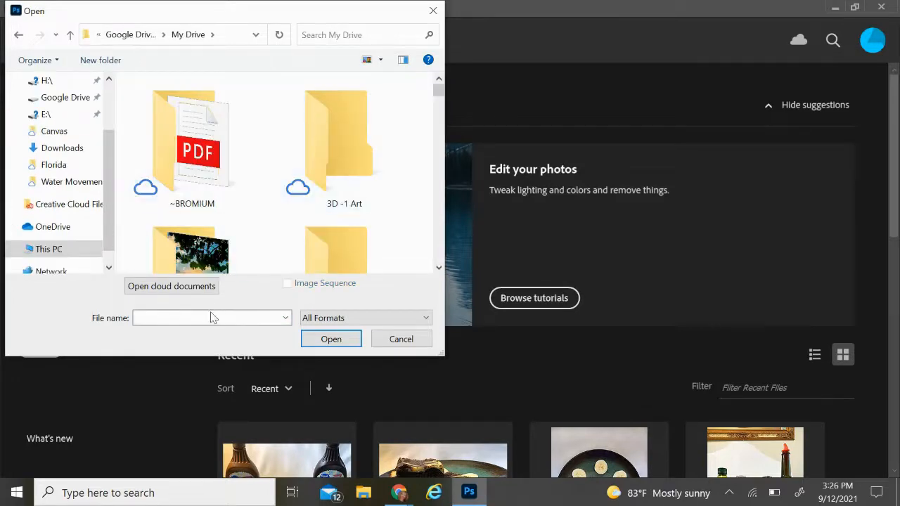
{"action": "mouse_move", "coordinate": [439, 90]}
{"action": "left_mouse_down"}
{"action": "mouse_move", "coordinate": [439, 118]}
{"action": "mouse_move", "coordinate": [439, 107]}
{"action": "left_mouse_up"}
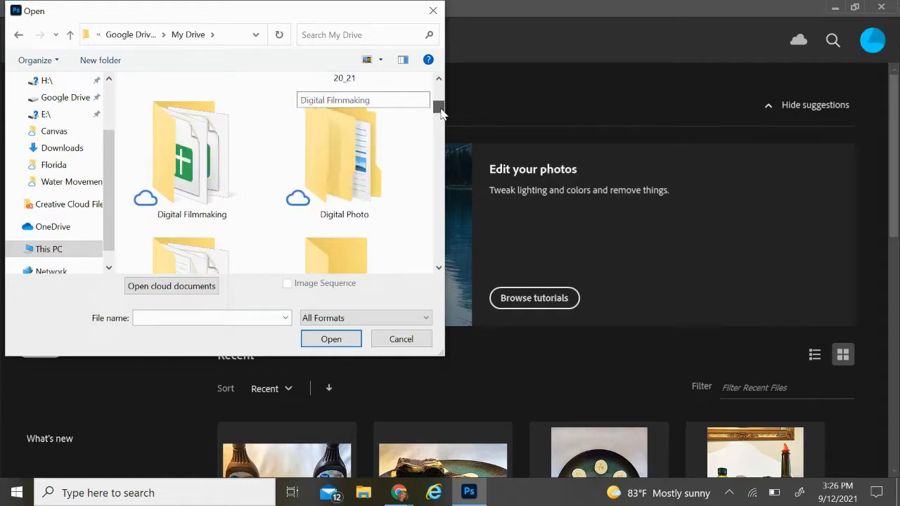
{"action": "double_click", "coordinate": [351, 166]}
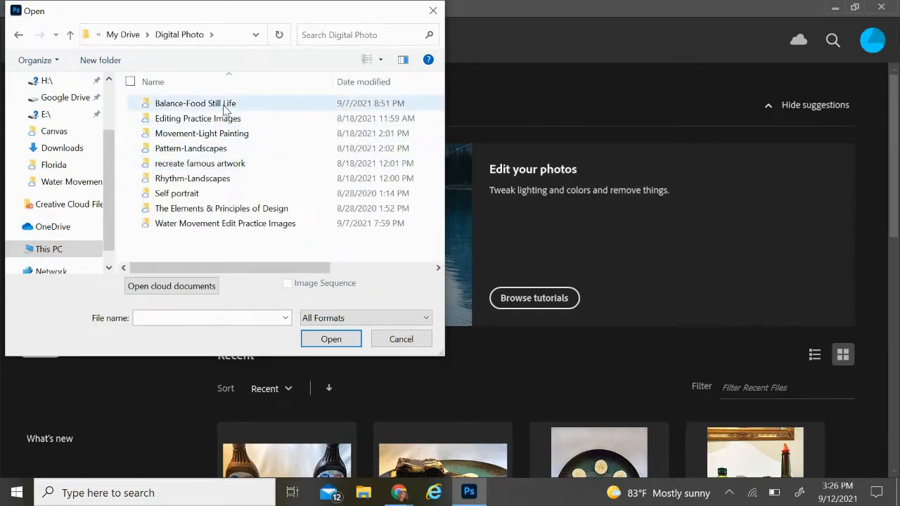
{"action": "double_click", "coordinate": [226, 105]}
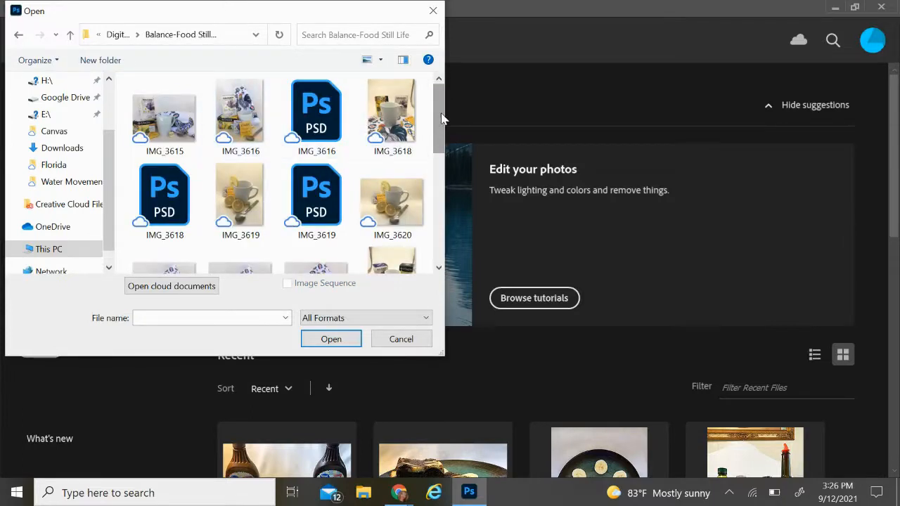
{"action": "left_click", "coordinate": [239, 132]}
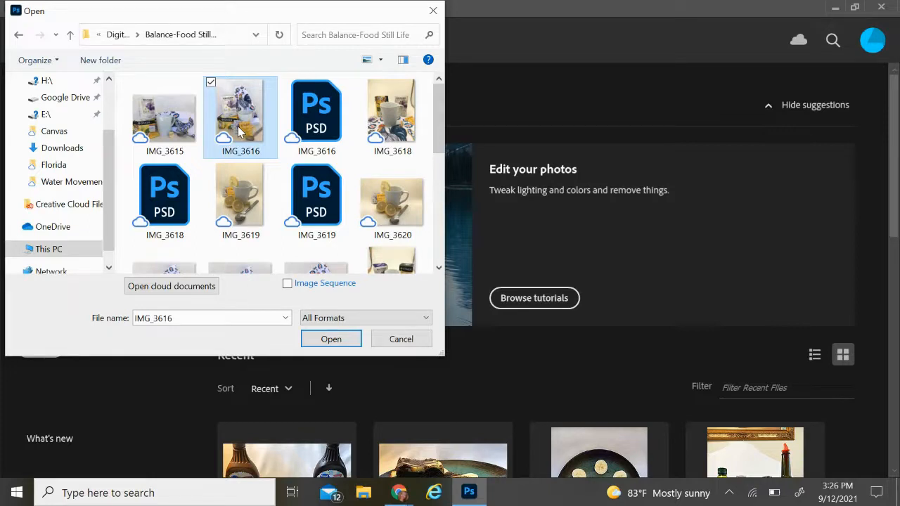
{"action": "left_click", "coordinate": [329, 340]}
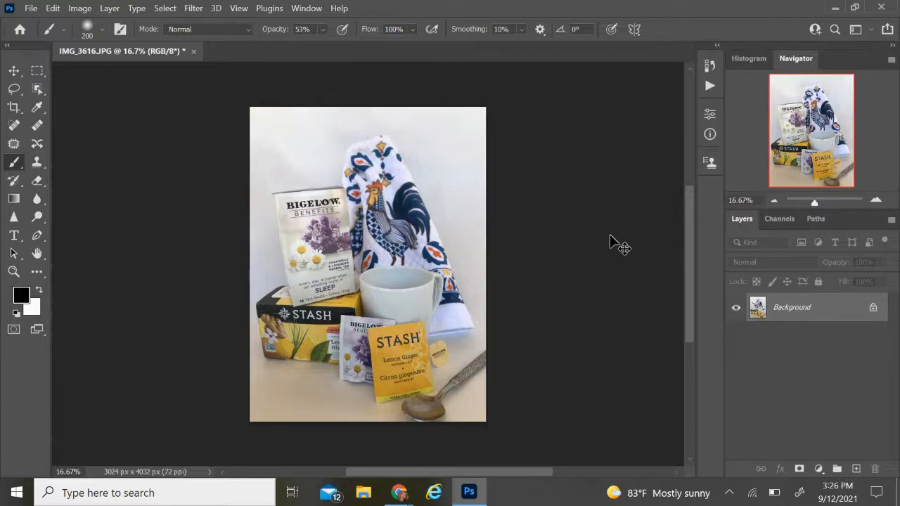
Examine the still life photo up close, from the rooster towel down to the mug, tea packets and spoon.
{"action": "key", "text": "ctrl+plus"}
{"action": "key", "text": "ctrl+minus"}
{"action": "key", "text": "ctrl+plus"}
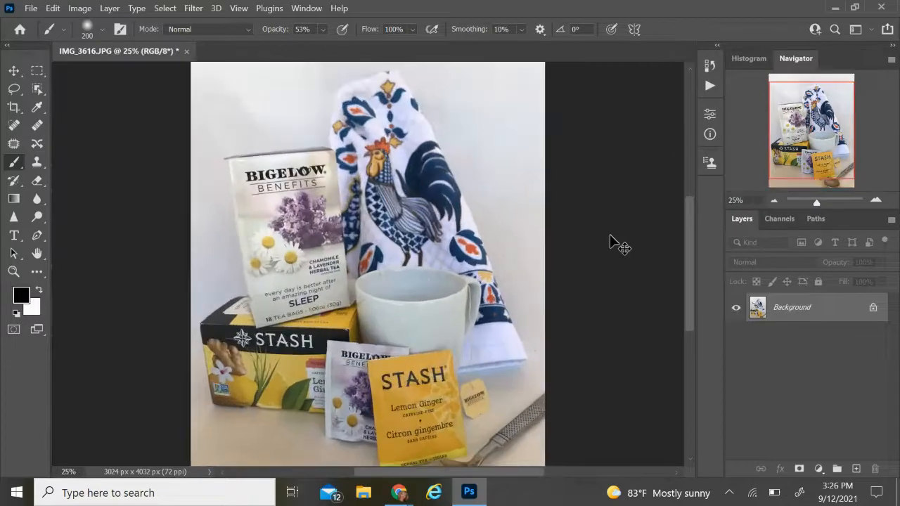
{"action": "key", "text": "ctrl+plus"}
{"action": "left_click_drag", "start_coordinate": [805, 162], "coordinate": [806, 142]}
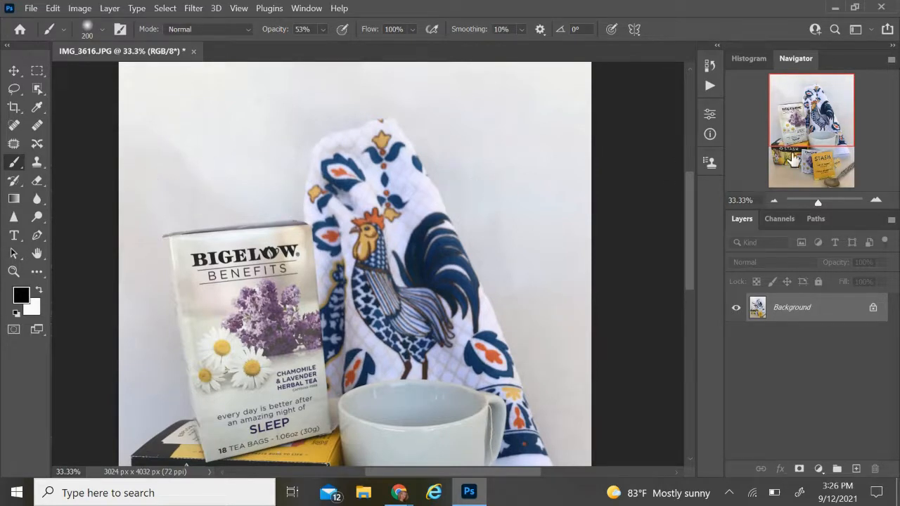
{"action": "left_click_drag", "start_coordinate": [833, 125], "coordinate": [844, 165]}
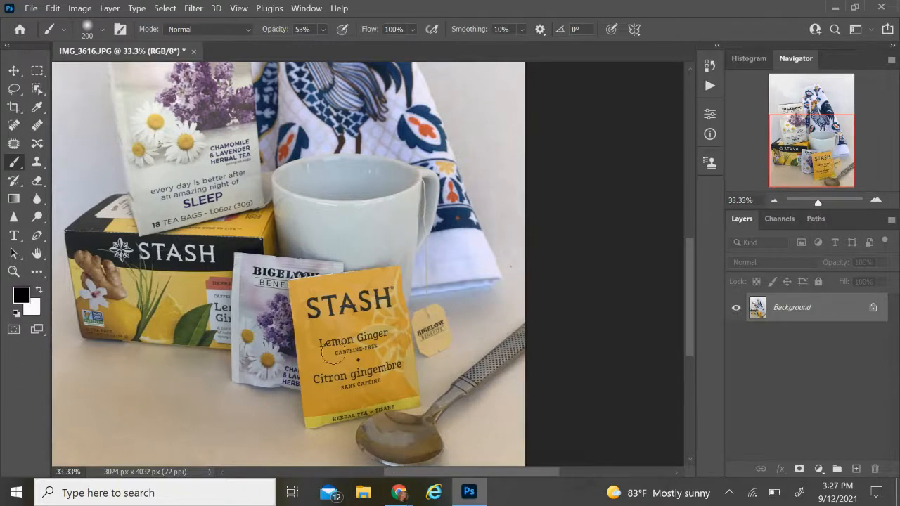
{"action": "scroll", "coordinate": [346, 357], "scroll_direction": "up", "scroll_amount": 2}
{"action": "scroll", "coordinate": [346, 357], "scroll_direction": "up", "scroll_amount": 8}
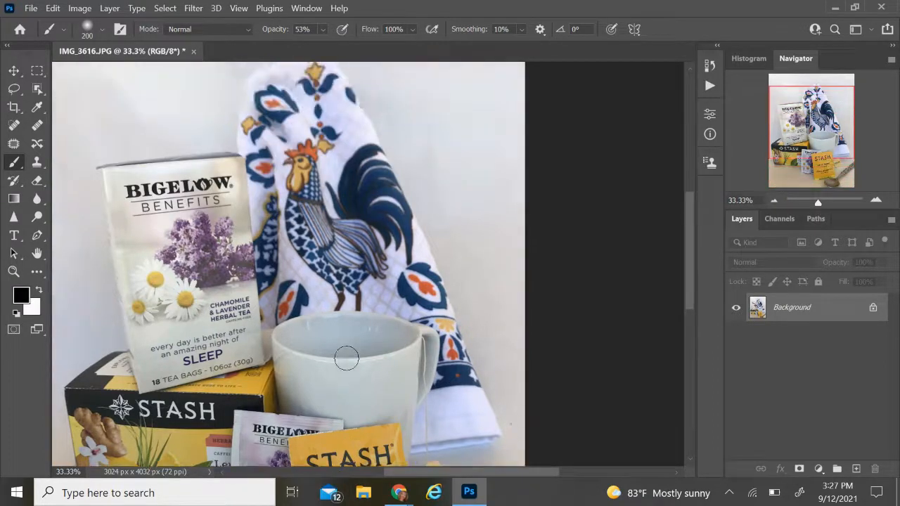
{"action": "scroll", "coordinate": [346, 357], "scroll_direction": "down", "scroll_amount": 5}
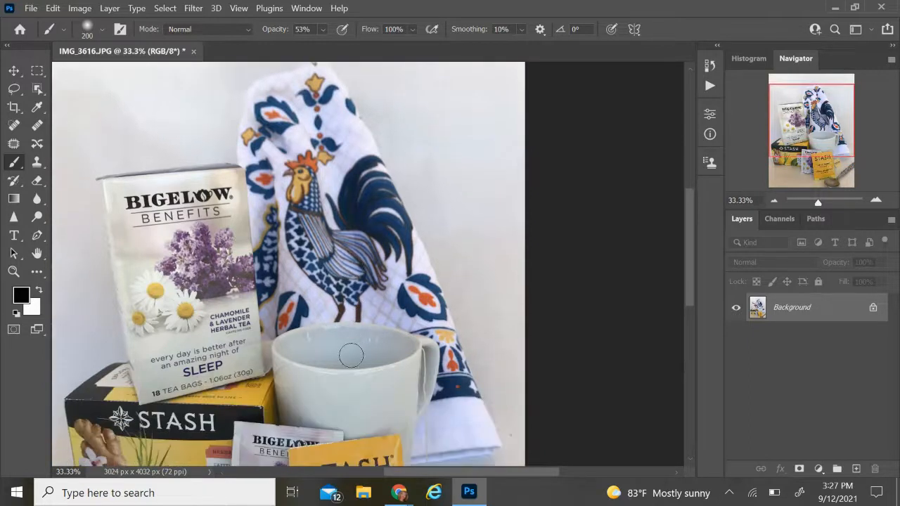
{"action": "scroll", "coordinate": [351, 355], "scroll_direction": "down", "scroll_amount": 4}
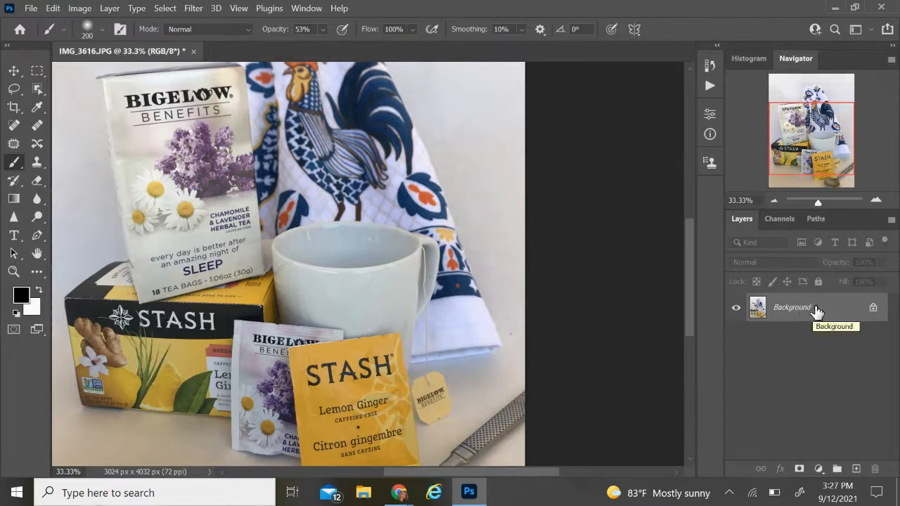
Duplicate the Background layer and name the copy hue/sat.
{"action": "right_click", "coordinate": [816, 314]}
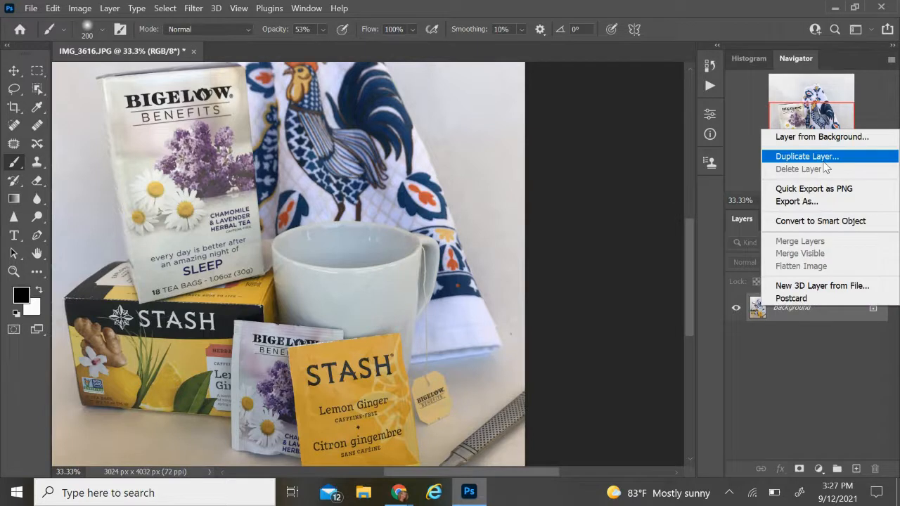
{"action": "left_click", "coordinate": [819, 157]}
{"action": "type", "text": "h"}
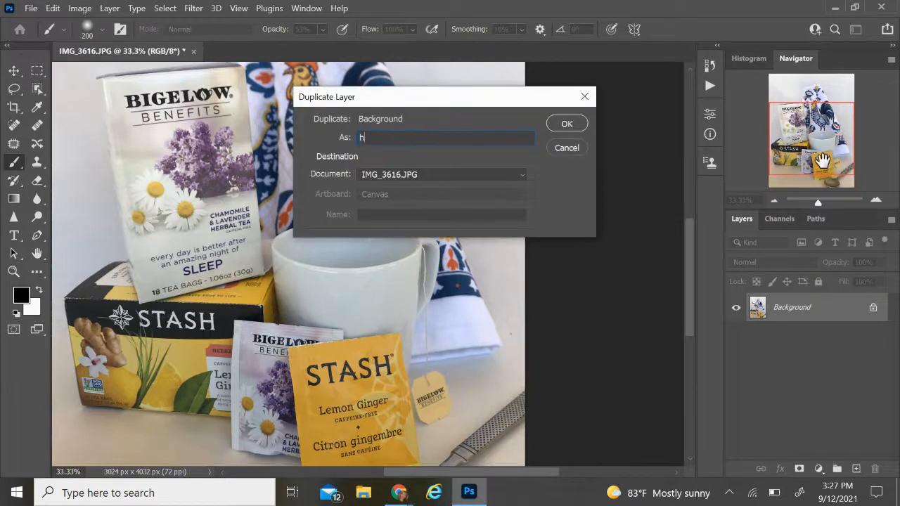
{"action": "type", "text": "ue/sat"}
{"action": "left_click", "coordinate": [566, 124]}
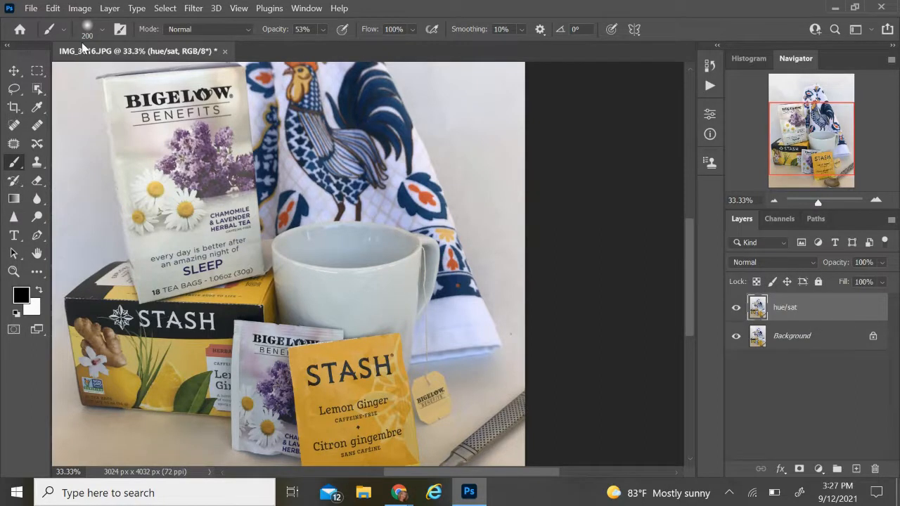
Apply a Hue/Saturation adjustment to the hue/sat layer with Hue +1 and Saturation +37.
{"action": "left_click", "coordinate": [79, 8]}
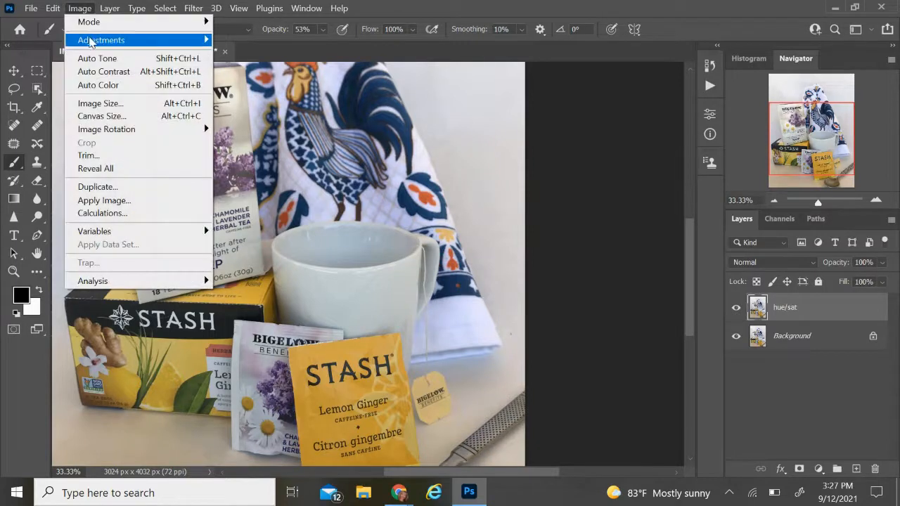
{"action": "mouse_move", "coordinate": [92, 44]}
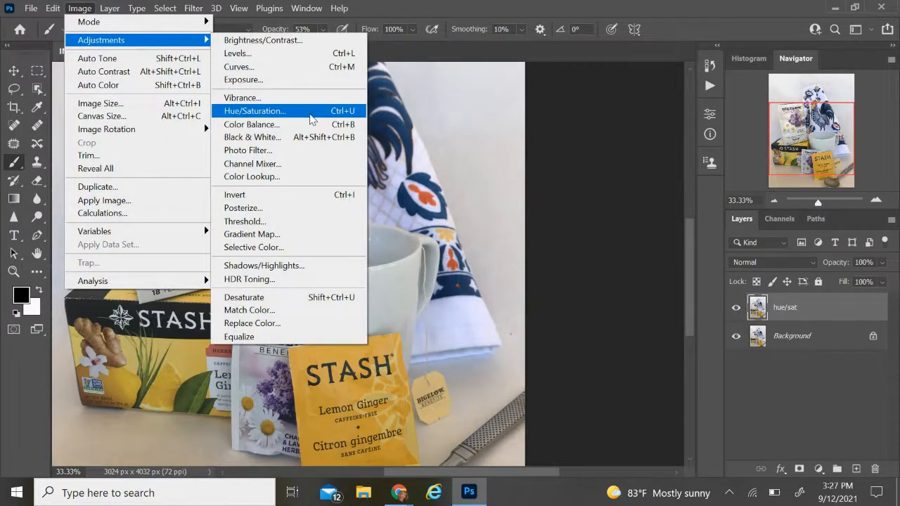
{"action": "left_click", "coordinate": [310, 116]}
{"action": "left_click_drag", "start_coordinate": [396, 69], "coordinate": [632, 47]}
{"action": "left_click_drag", "start_coordinate": [647, 142], "coordinate": [672, 177]}
{"action": "left_click_drag", "start_coordinate": [650, 140], "coordinate": [647, 139]}
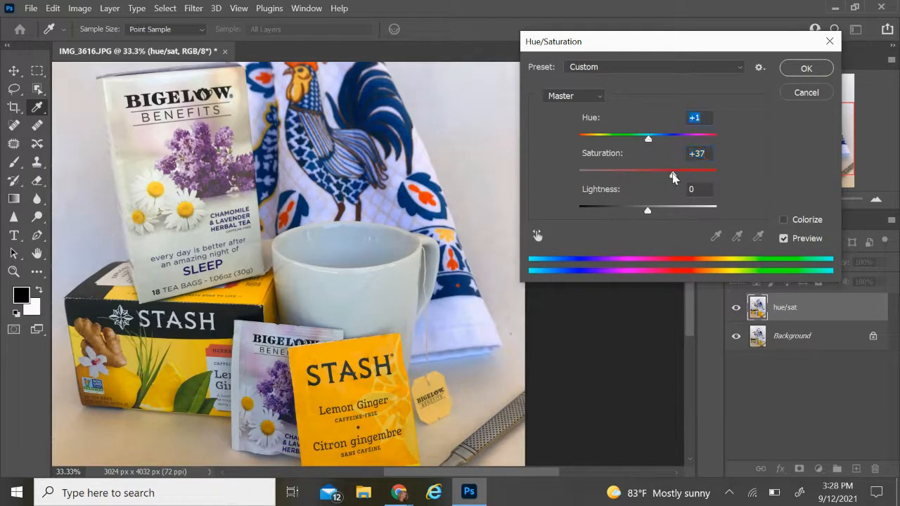
{"action": "left_click", "coordinate": [808, 70]}
Compare the photo with the hue/sat layer hidden and shown, both close up and as a whole image.
{"action": "left_click", "coordinate": [735, 308]}
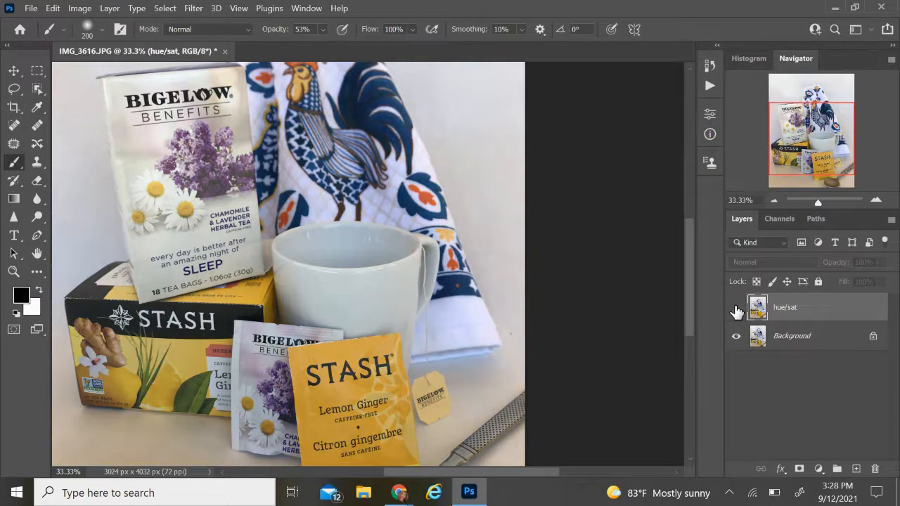
{"action": "left_click", "coordinate": [736, 309]}
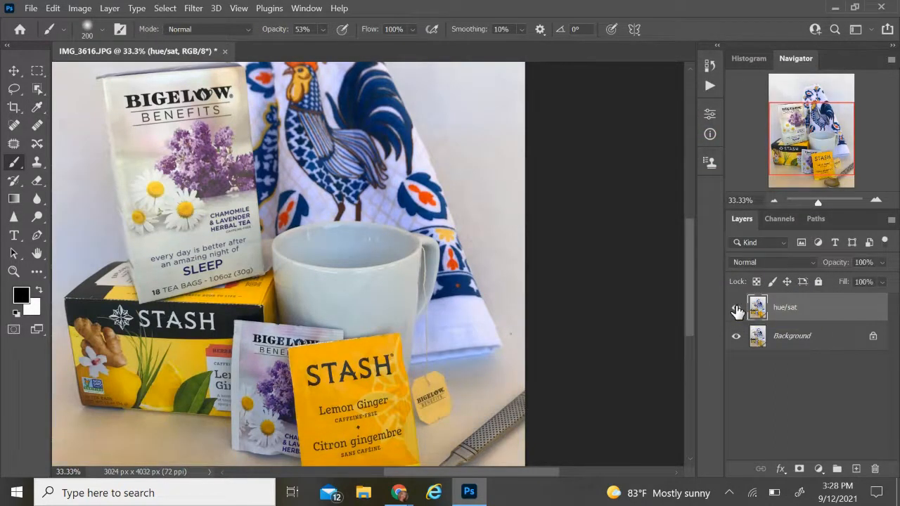
{"action": "left_click", "coordinate": [736, 309]}
{"action": "left_click", "coordinate": [736, 309]}
{"action": "key", "text": "ctrl+minus"}
{"action": "key", "text": "ctrl+minus"}
{"action": "left_click", "coordinate": [735, 309]}
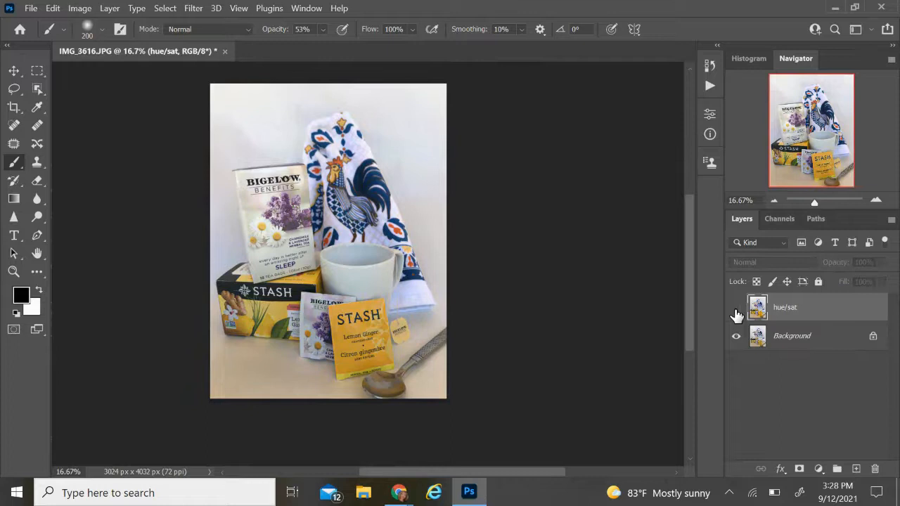
{"action": "left_click", "coordinate": [736, 311]}
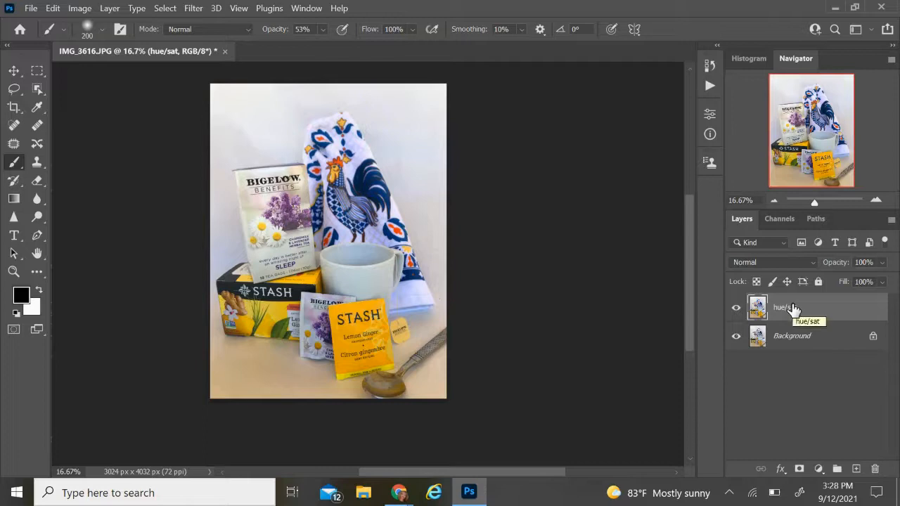
Duplicate the hue/sat layer and name the copy contrast/exp.
{"action": "right_click", "coordinate": [843, 310]}
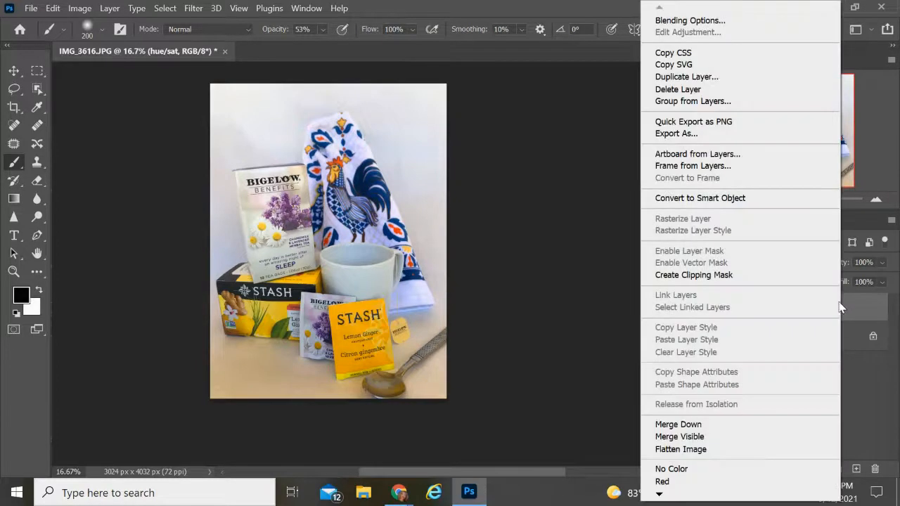
{"action": "left_click", "coordinate": [685, 77]}
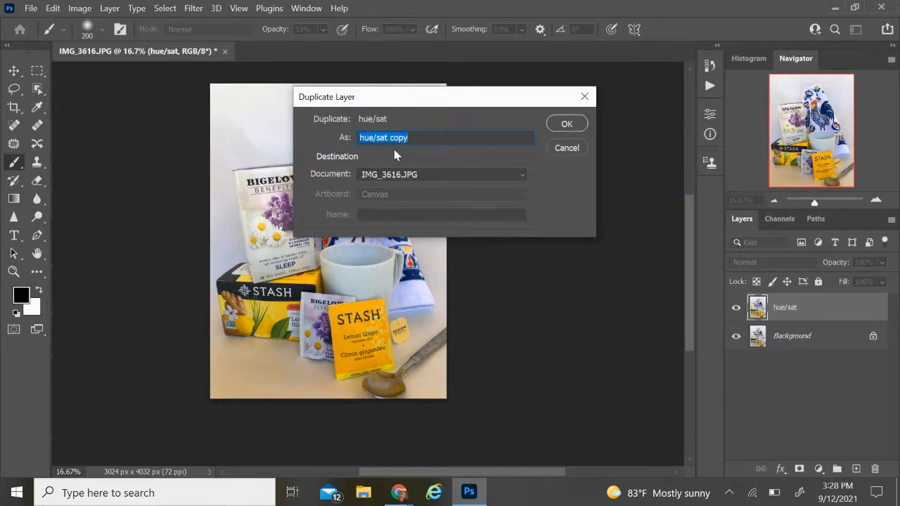
{"action": "type", "text": "contrast/exp"}
{"action": "left_click", "coordinate": [582, 126]}
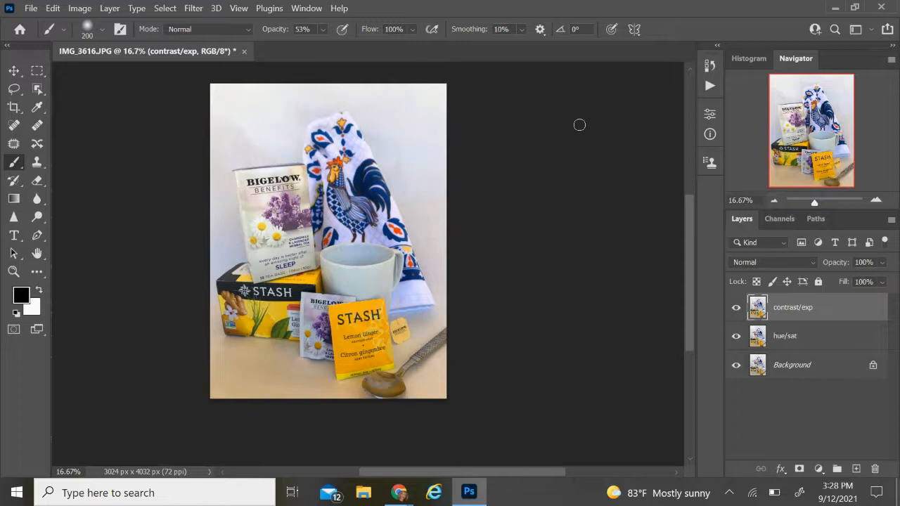
Apply Brightness/Contrast to the contrast/exp layer with Brightness 20 and Contrast 18, and check the effect using the layer's visibility.
{"action": "left_click", "coordinate": [80, 9]}
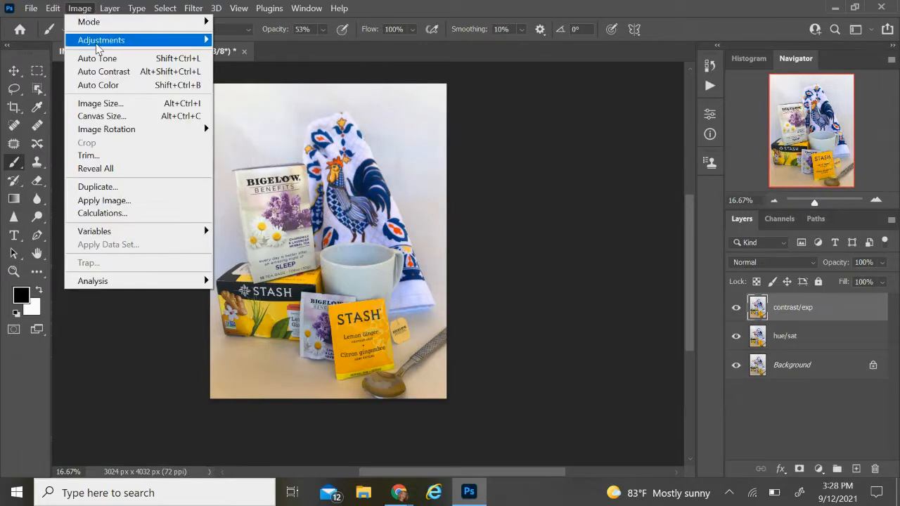
{"action": "mouse_move", "coordinate": [98, 46]}
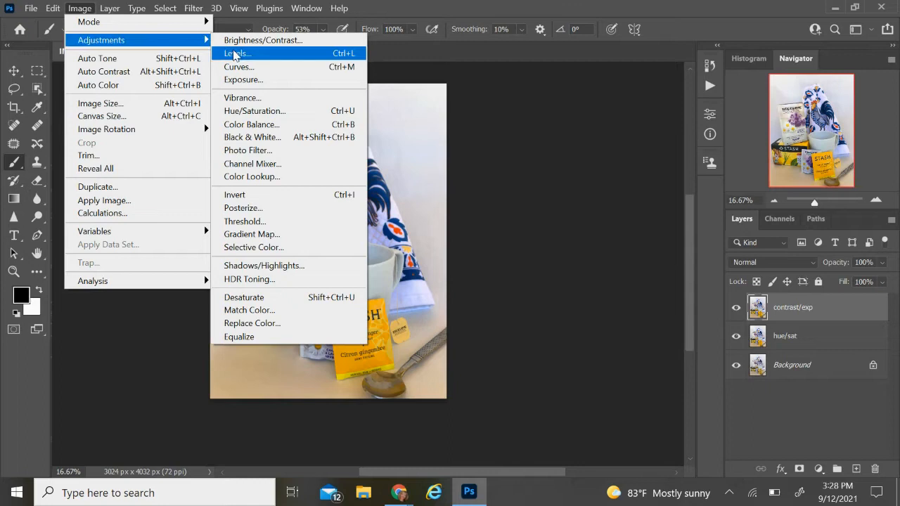
{"action": "left_click", "coordinate": [278, 40]}
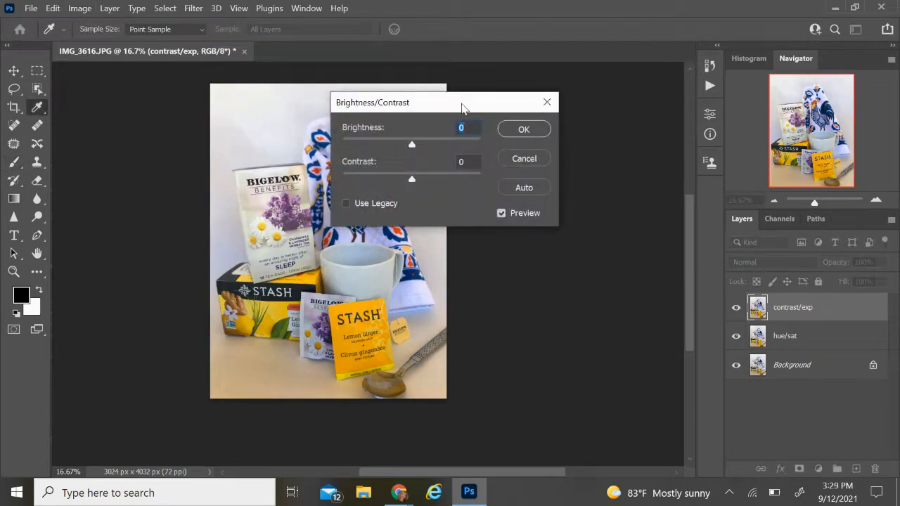
{"action": "left_click_drag", "start_coordinate": [454, 104], "coordinate": [581, 109]}
{"action": "left_click_drag", "start_coordinate": [542, 145], "coordinate": [548, 147]}
{"action": "left_click_drag", "start_coordinate": [538, 182], "coordinate": [552, 179]}
{"action": "left_click_drag", "start_coordinate": [551, 147], "coordinate": [548, 149]}
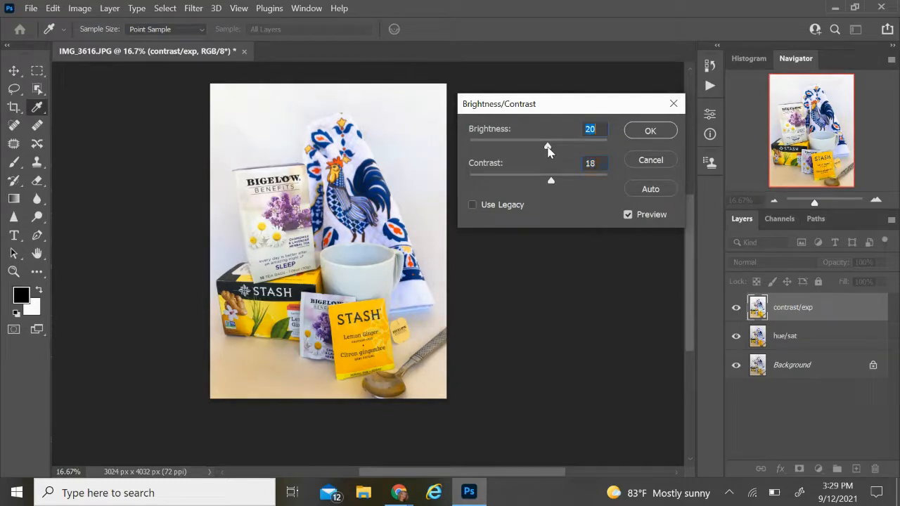
{"action": "left_click", "coordinate": [650, 131]}
{"action": "left_click", "coordinate": [735, 307]}
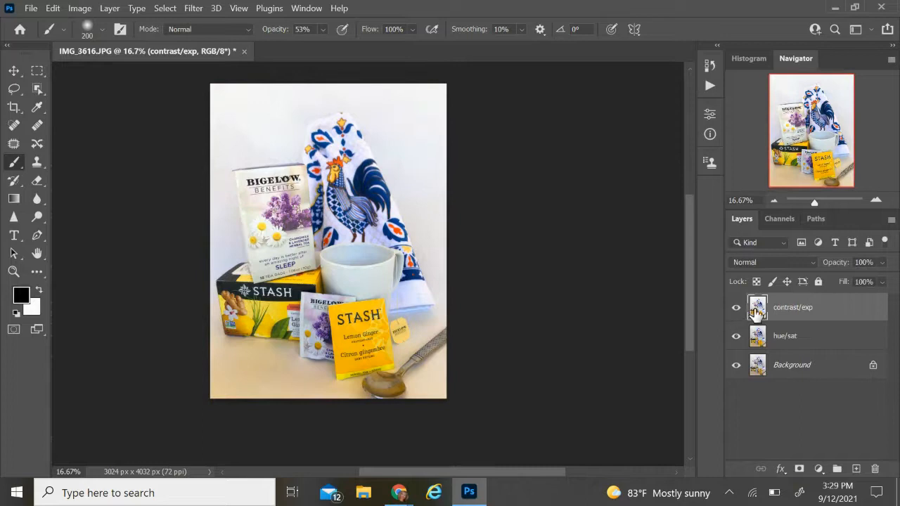
Duplicate the contrast/exp layer and name the copy burn and dodge.
{"action": "right_click", "coordinate": [842, 303]}
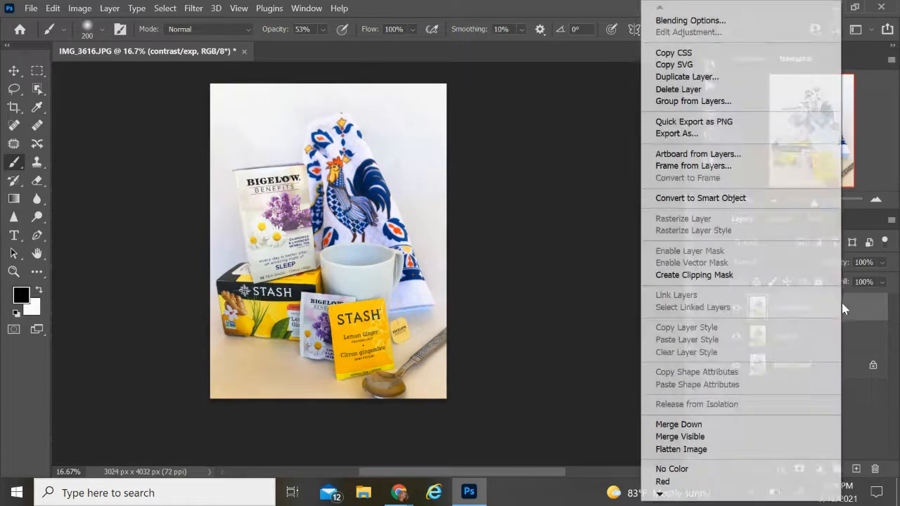
{"action": "left_click", "coordinate": [740, 86]}
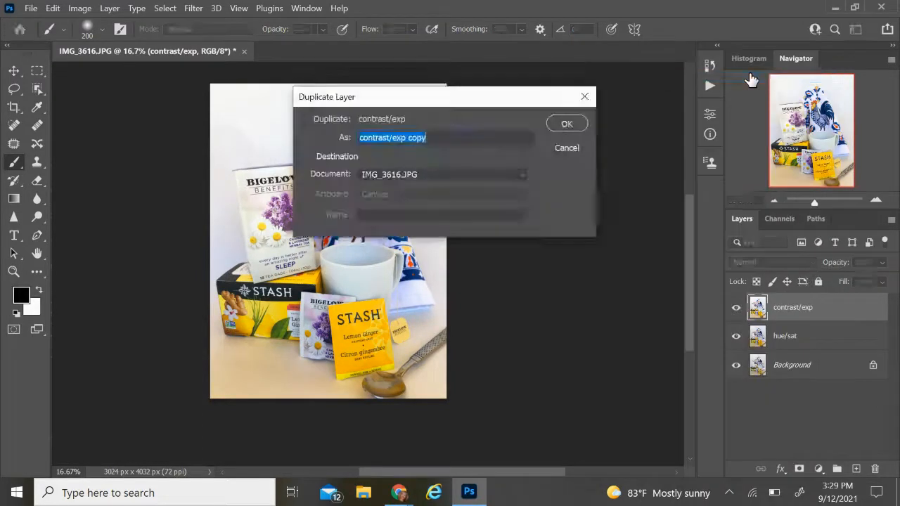
{"action": "type", "text": "burn and dodge"}
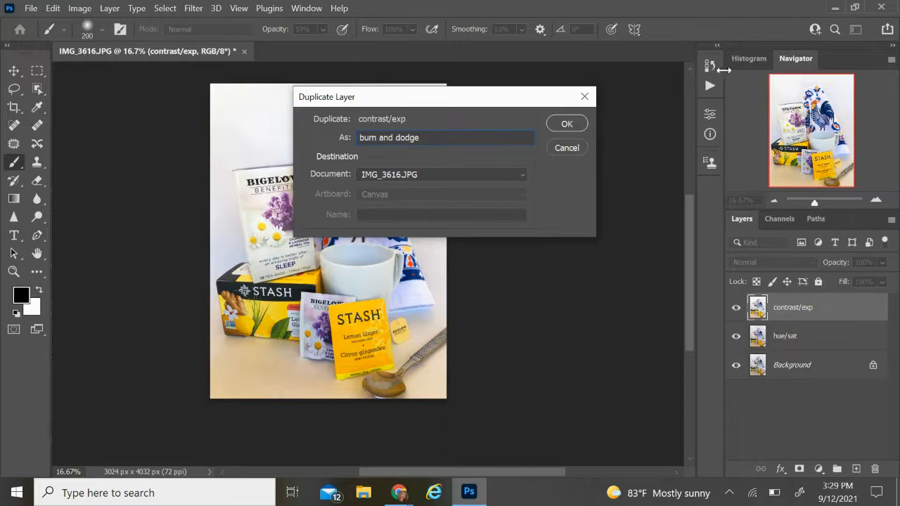
{"action": "left_click", "coordinate": [566, 124]}
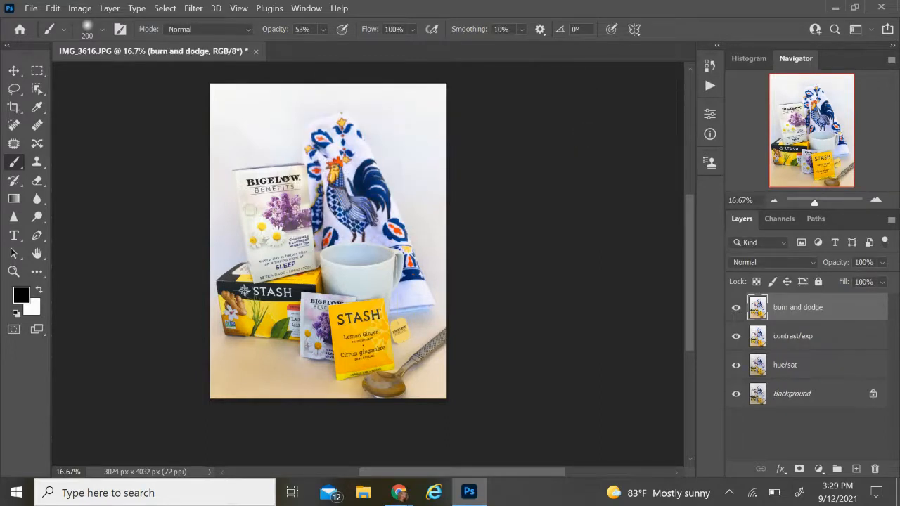
Set up the Burn tool with a Soft Round brush at a size of 417 px.
{"action": "left_click", "coordinate": [40, 224]}
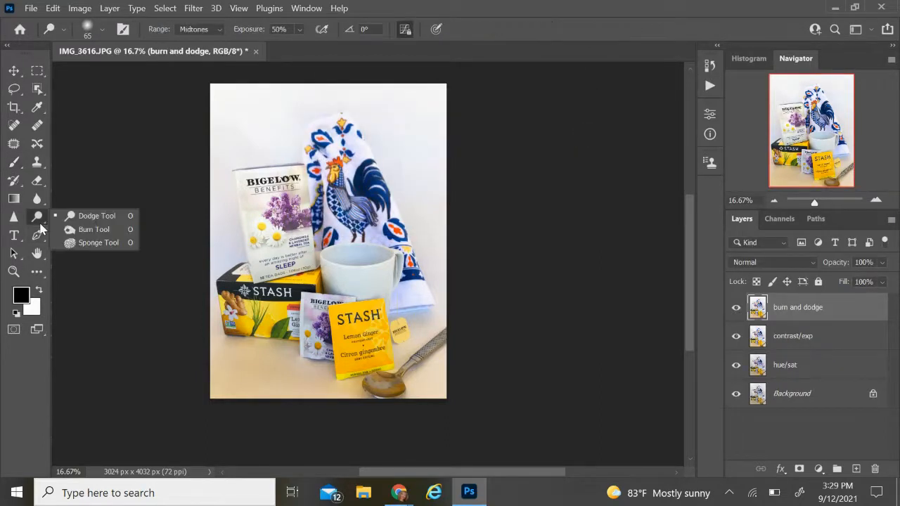
{"action": "left_click", "coordinate": [78, 228]}
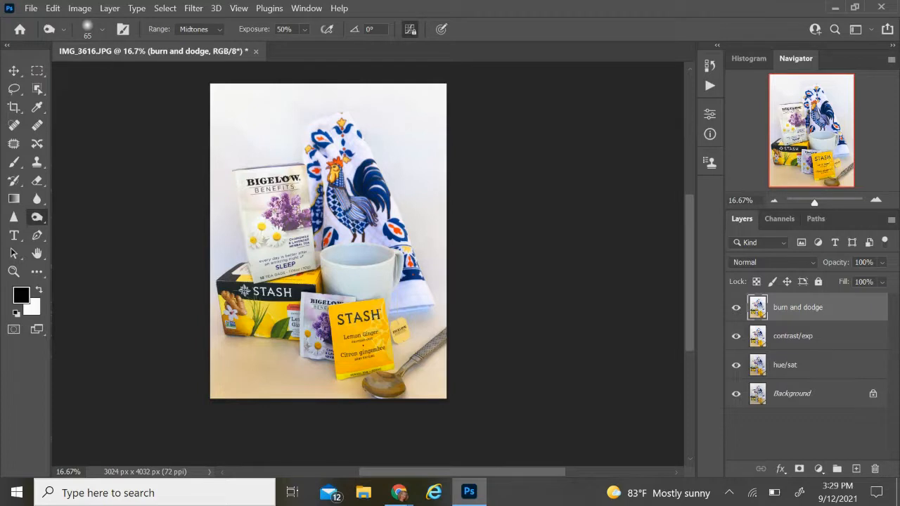
{"action": "left_click", "coordinate": [88, 30]}
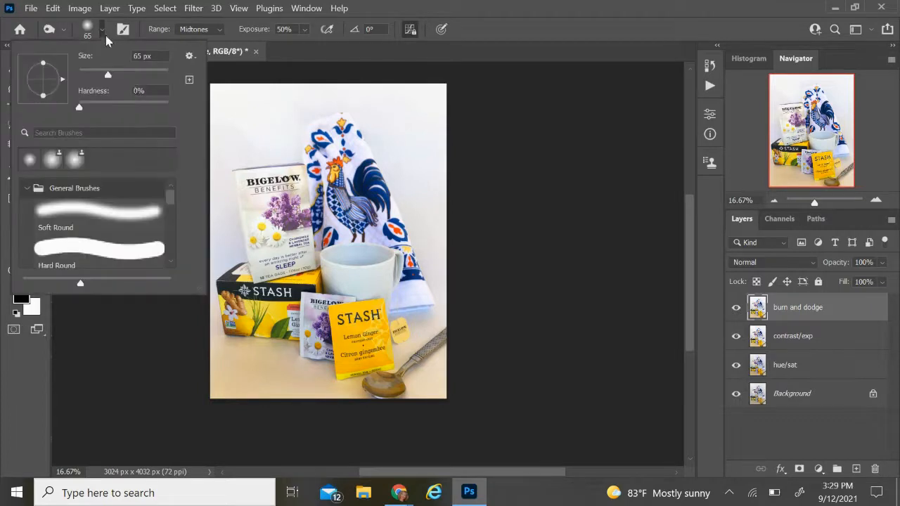
{"action": "left_click", "coordinate": [75, 208]}
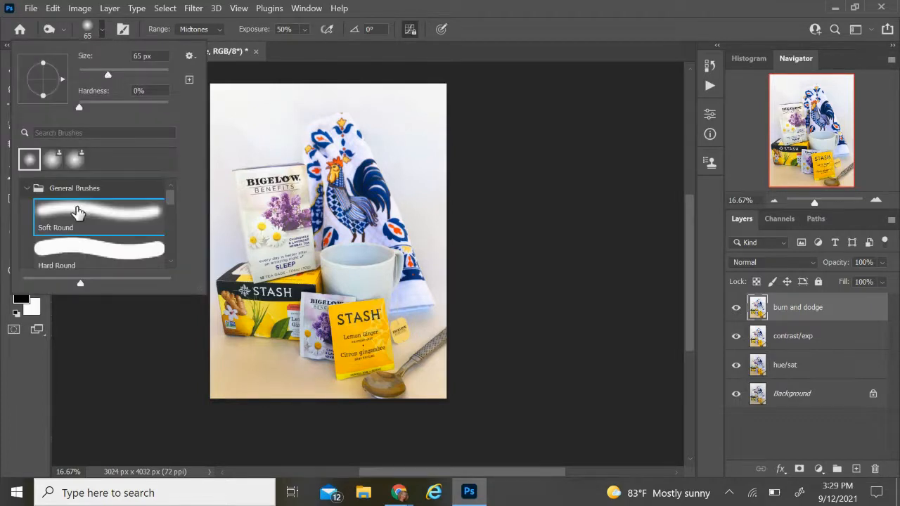
{"action": "mouse_move", "coordinate": [108, 75]}
{"action": "left_mouse_down"}
{"action": "mouse_move", "coordinate": [168, 77]}
{"action": "mouse_move", "coordinate": [145, 77]}
{"action": "mouse_move", "coordinate": [156, 77]}
{"action": "left_mouse_up"}
{"action": "left_click", "coordinate": [515, 138]}
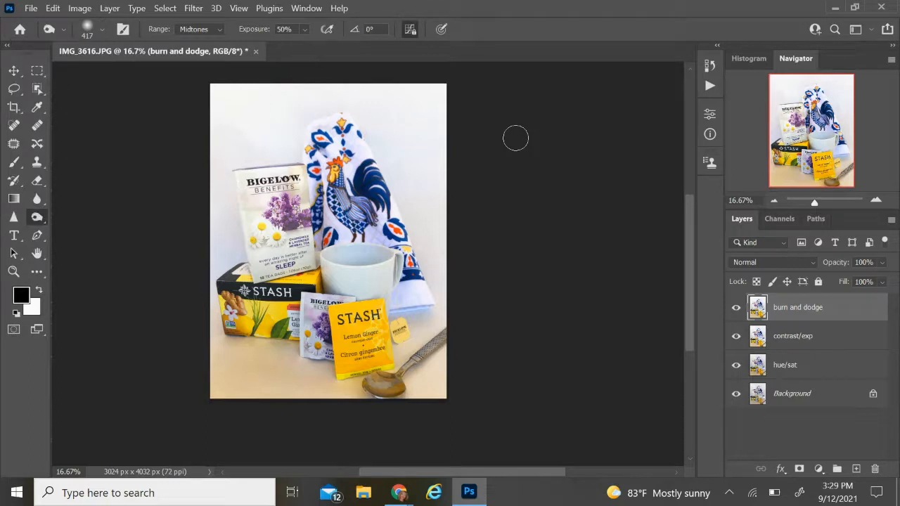
Burn the flower artwork on the Bigelow box with a 700 px brush, and check the effect using the layer's visibility.
{"action": "key", "text": "bracketright"}
{"action": "key", "text": "bracketright"}
{"action": "key", "text": "bracketright"}
{"action": "key", "text": "bracketright"}
{"action": "key", "text": "bracketright"}
{"action": "key", "text": "bracketleft"}
{"action": "key", "text": "bracketleft"}
{"action": "mouse_move", "coordinate": [288, 208]}
{"action": "left_mouse_down"}
{"action": "mouse_move", "coordinate": [285, 203]}
{"action": "mouse_move", "coordinate": [264, 235]}
{"action": "mouse_move", "coordinate": [271, 231]}
{"action": "left_mouse_up"}
{"action": "left_click", "coordinate": [735, 307]}
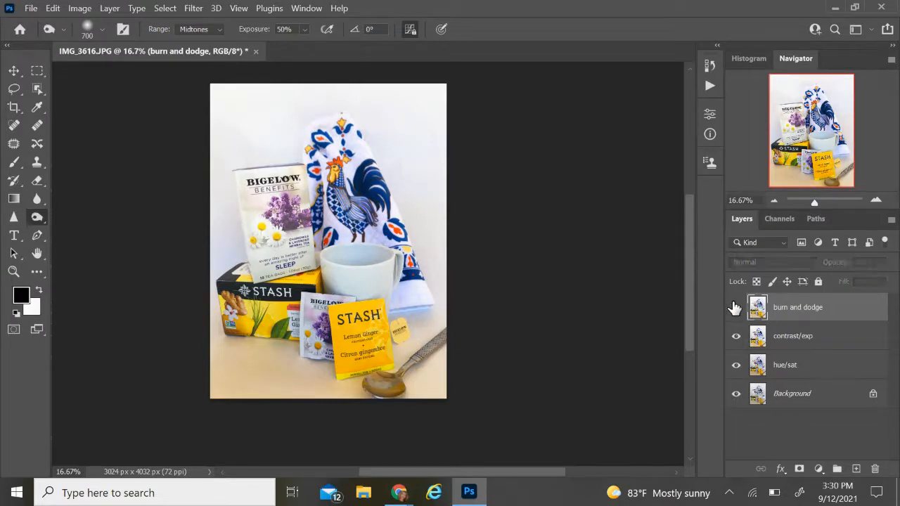
{"action": "left_click", "coordinate": [735, 307]}
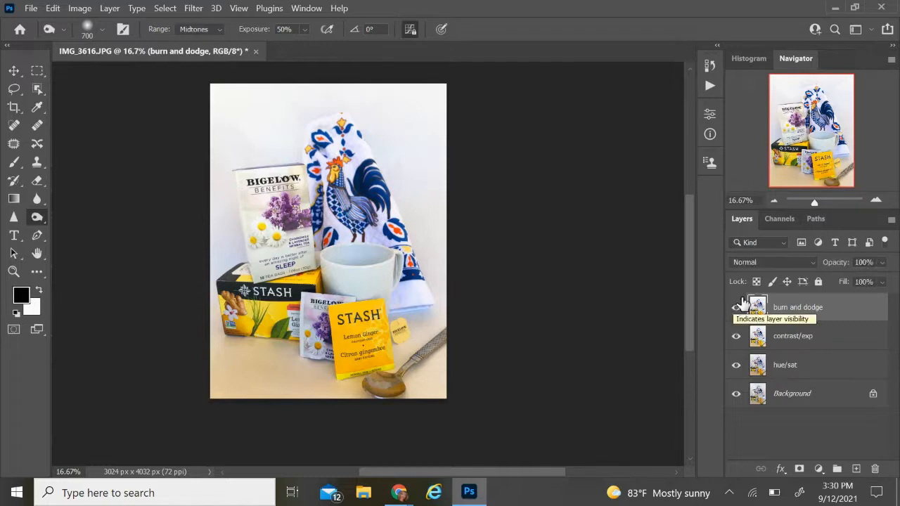
Examine the burned photo close up, from the tea packets and spoon to the Bigelow box and towel, and as a whole.
{"action": "key", "text": "ctrl+plus"}
{"action": "key", "text": "ctrl+plus"}
{"action": "key", "text": "ctrl+plus"}
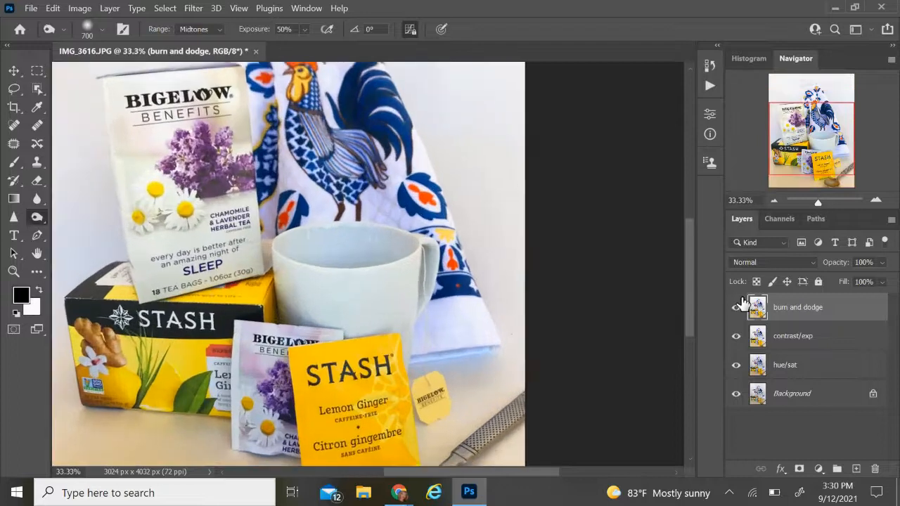
{"action": "left_click", "coordinate": [307, 8]}
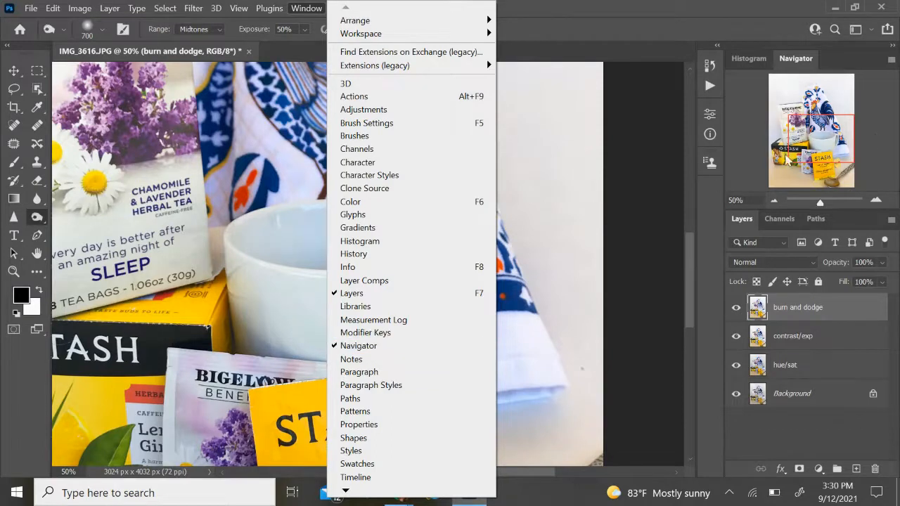
{"action": "left_click", "coordinate": [837, 151]}
{"action": "left_click_drag", "start_coordinate": [836, 151], "coordinate": [764, 174]}
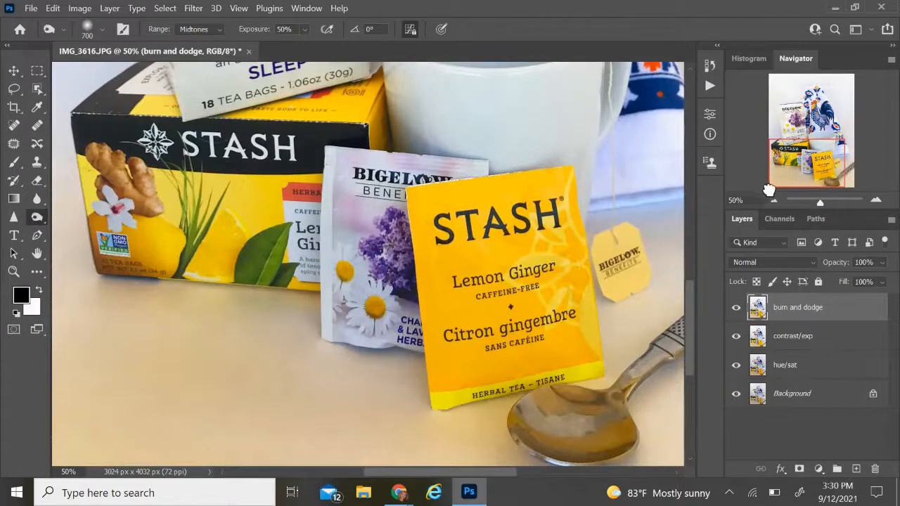
{"action": "left_click_drag", "start_coordinate": [819, 202], "coordinate": [803, 212]}
{"action": "left_click_drag", "start_coordinate": [794, 178], "coordinate": [783, 129]}
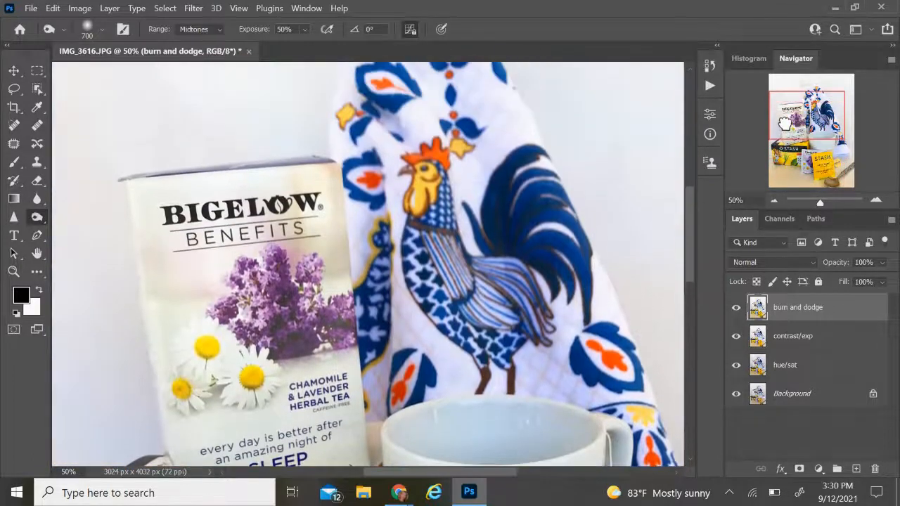
{"action": "key", "text": "ctrl+minus"}
{"action": "key", "text": "ctrl+minus"}
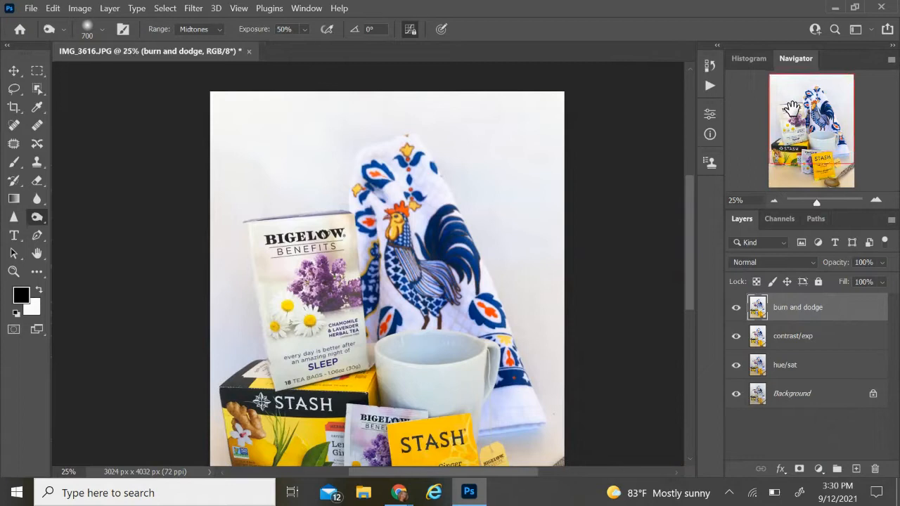
{"action": "left_click_drag", "start_coordinate": [816, 202], "coordinate": [816, 206]}
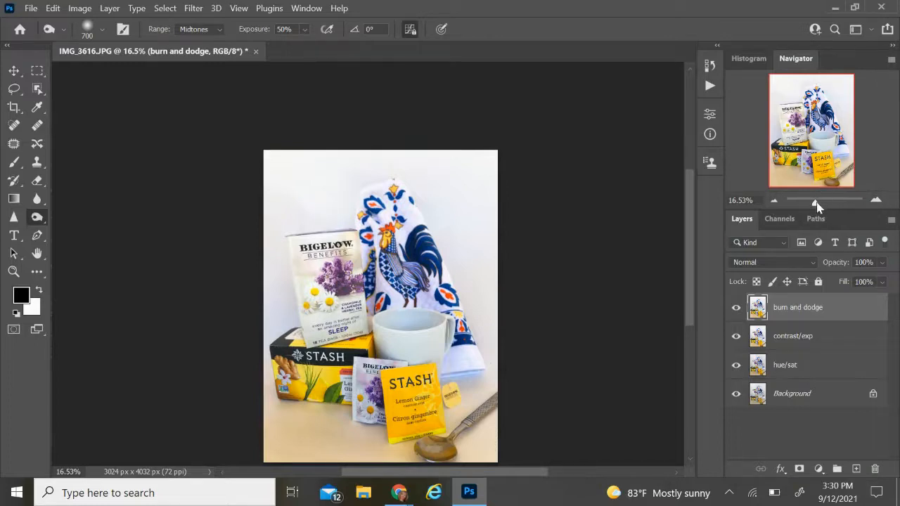
{"action": "left_click_drag", "start_coordinate": [816, 206], "coordinate": [817, 203]}
{"action": "left_click_drag", "start_coordinate": [813, 156], "coordinate": [811, 138]}
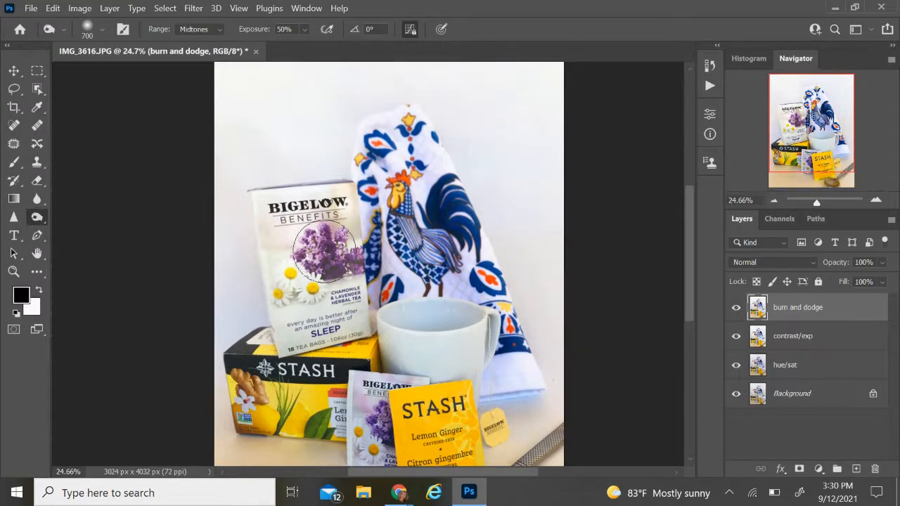
{"action": "left_click_drag", "start_coordinate": [795, 175], "coordinate": [801, 184]}
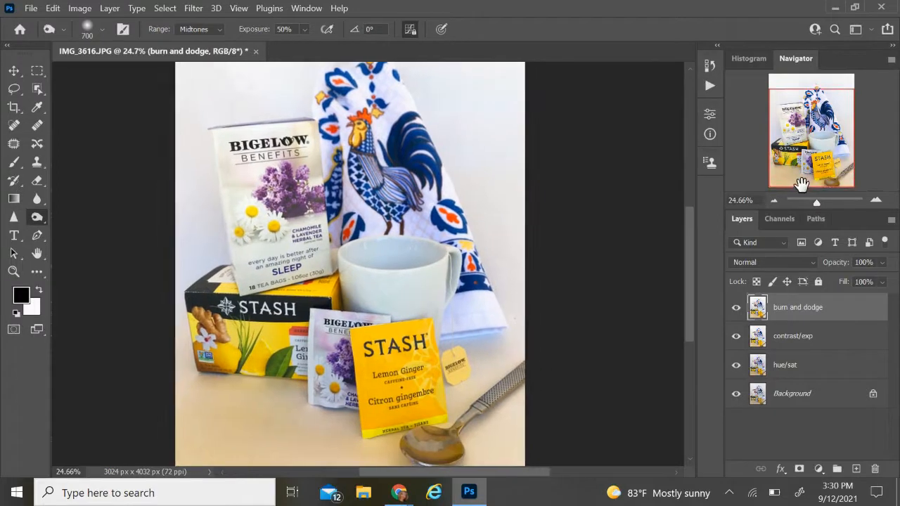
Duplicate the burn and dodge layer and name the copy clone.
{"action": "right_click", "coordinate": [828, 308]}
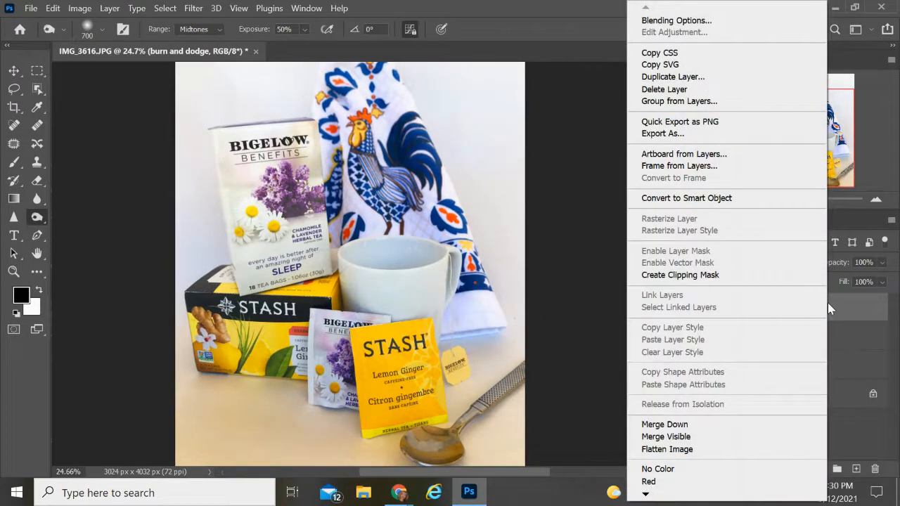
{"action": "left_click", "coordinate": [682, 77]}
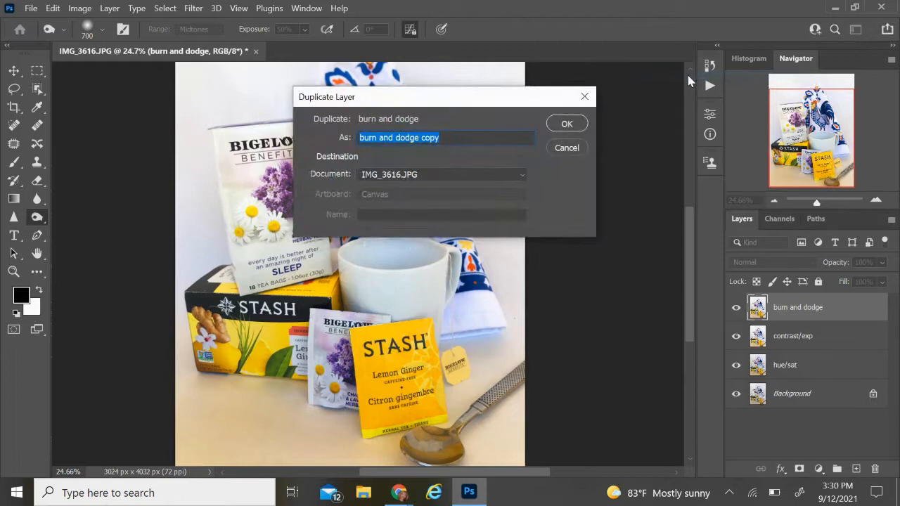
{"action": "type", "text": "clone"}
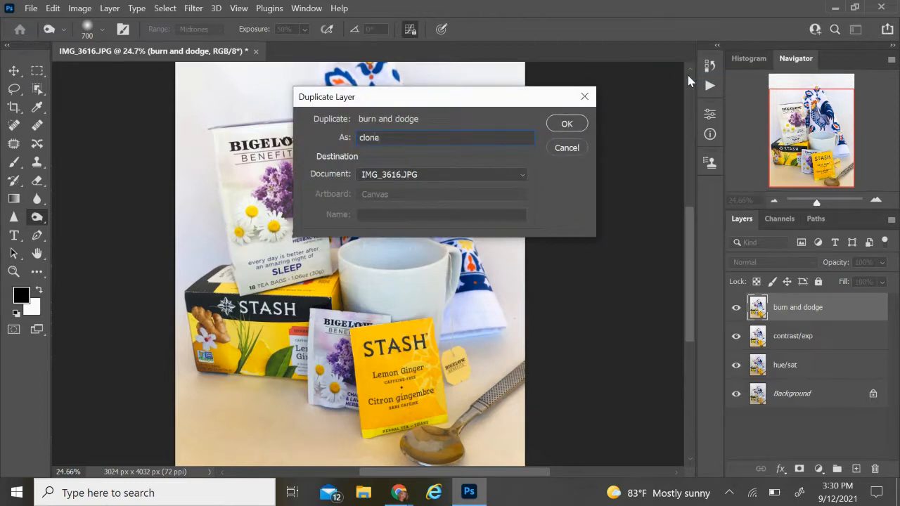
{"action": "left_click", "coordinate": [567, 124]}
Set up the Clone Stamp tool with a 50 px brush for retouching the white mug.
{"action": "mouse_move", "coordinate": [812, 130]}
{"action": "left_mouse_down"}
{"action": "mouse_move", "coordinate": [813, 113]}
{"action": "mouse_move", "coordinate": [783, 100]}
{"action": "left_mouse_up"}
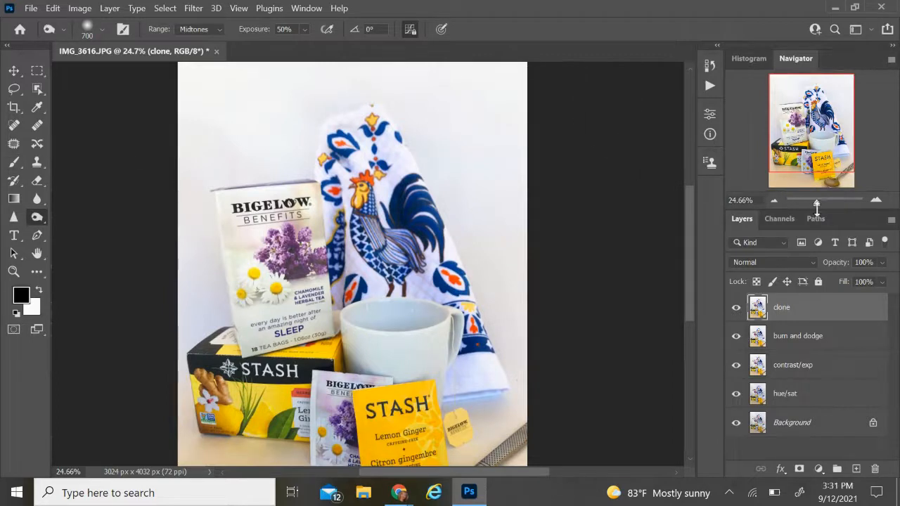
{"action": "left_click_drag", "start_coordinate": [815, 202], "coordinate": [821, 202]}
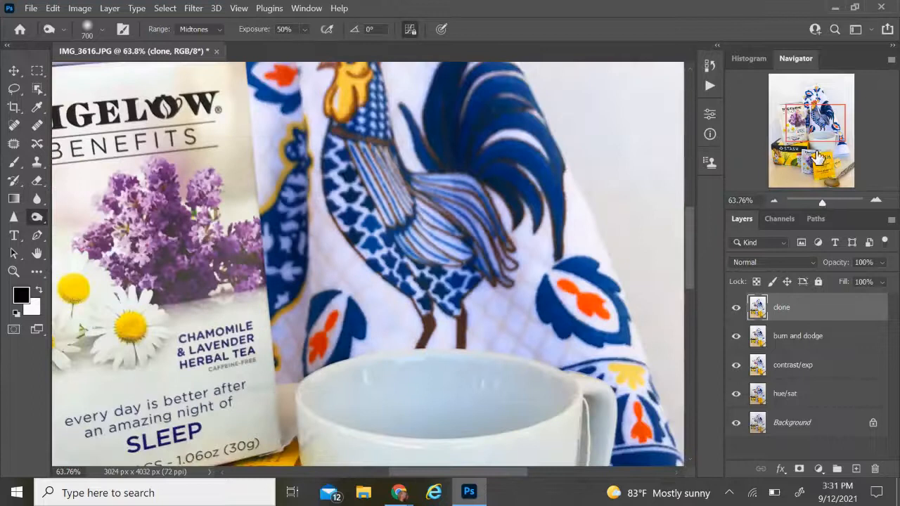
{"action": "left_click_drag", "start_coordinate": [819, 137], "coordinate": [859, 103]}
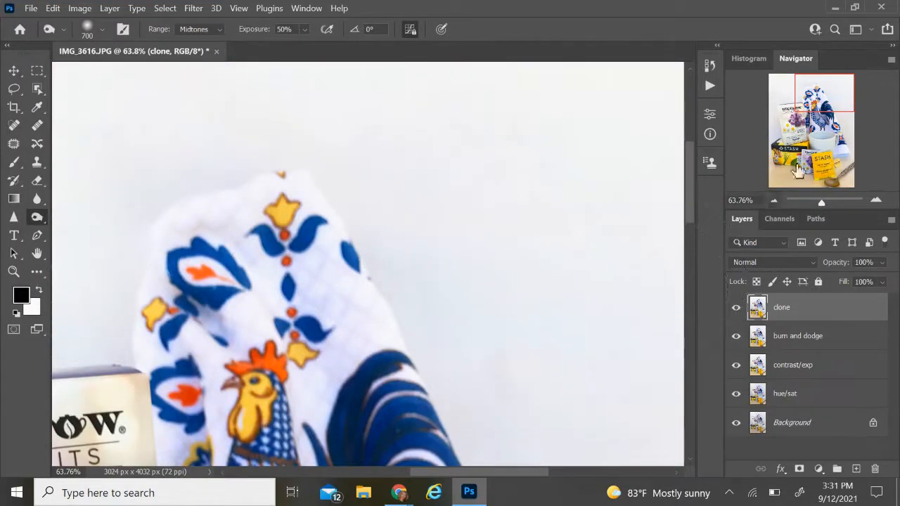
{"action": "left_click_drag", "start_coordinate": [801, 107], "coordinate": [810, 154]}
{"action": "left_click", "coordinate": [37, 162]}
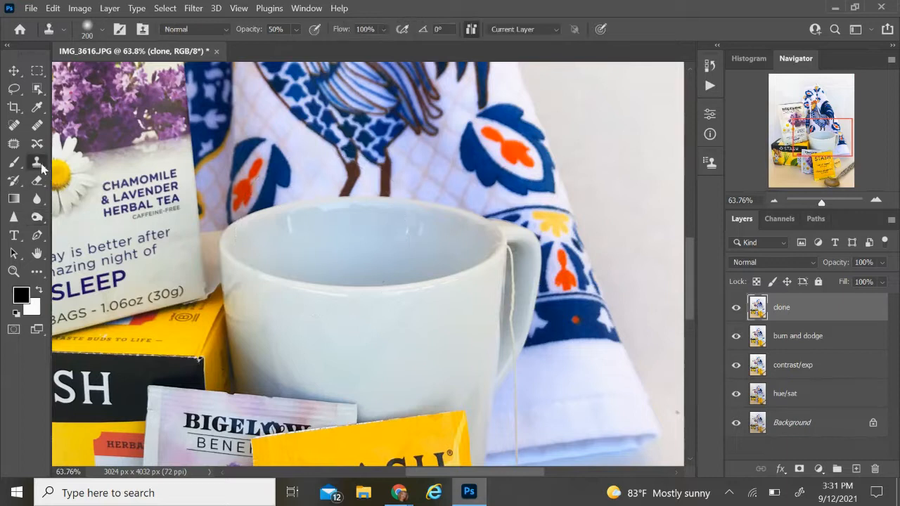
{"action": "key", "text": "bracketleft"}
{"action": "key", "text": "bracketleft"}
{"action": "key", "text": "bracketleft"}
{"action": "key", "text": "bracketleft"}
{"action": "key", "text": "bracketleft"}
{"action": "key", "text": "bracketleft"}
{"action": "key", "text": "bracketleft"}
{"action": "key", "text": "bracketleft"}
{"action": "key", "text": "bracketleft"}
Clone clean areas over the light reflections on the inside back wall of the white mug.
{"action": "left_click", "coordinate": [304, 225], "text": "alt"}
{"action": "left_click_drag", "start_coordinate": [291, 227], "coordinate": [290, 220]}
{"action": "left_click", "coordinate": [307, 221], "text": "alt"}
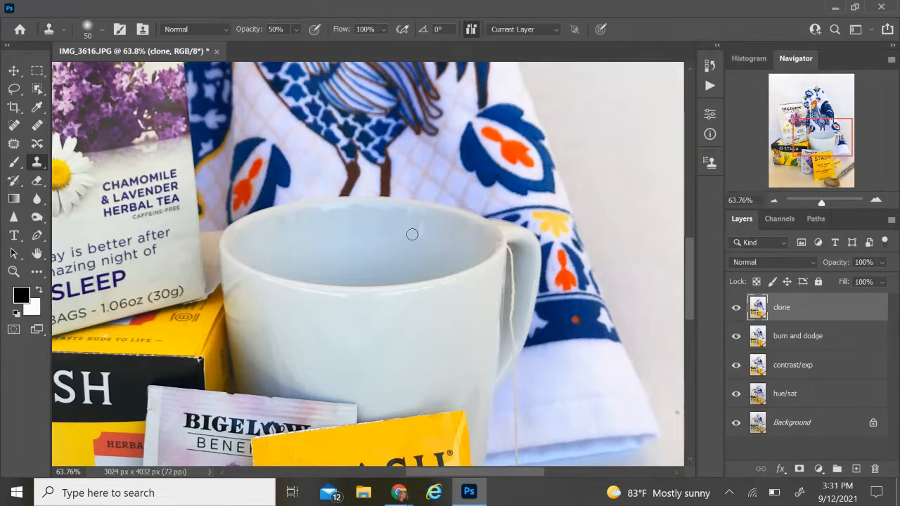
{"action": "left_click_drag", "start_coordinate": [408, 233], "coordinate": [451, 223]}
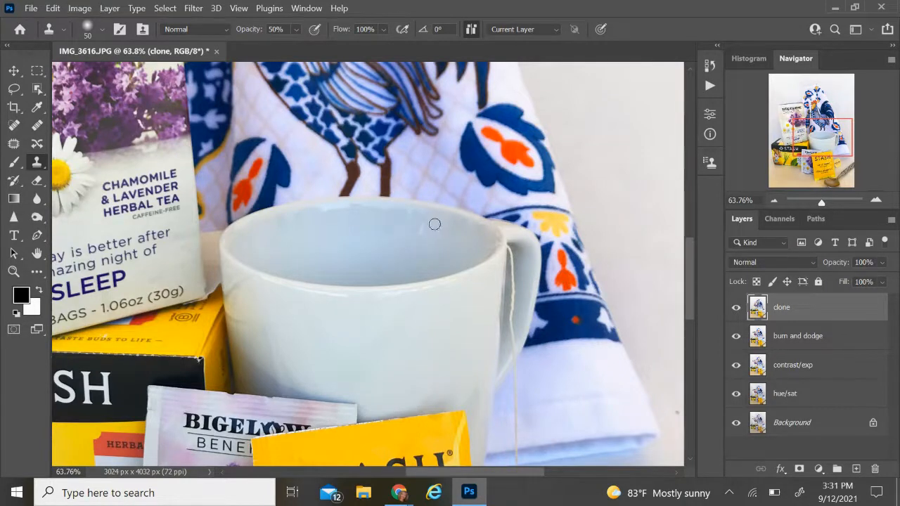
{"action": "left_click", "coordinate": [425, 232]}
{"action": "left_click", "coordinate": [434, 225], "text": "alt"}
{"action": "left_click", "coordinate": [344, 219], "text": "alt"}
{"action": "left_click_drag", "start_coordinate": [355, 213], "coordinate": [315, 214]}
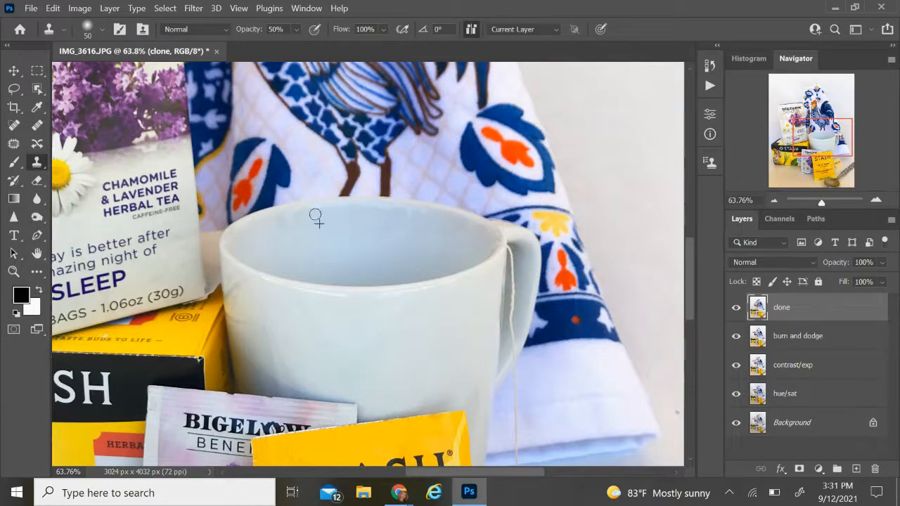
{"action": "left_click", "coordinate": [368, 223], "text": "alt"}
Compare the whole photo with the clone layer hidden and shown.
{"action": "scroll", "coordinate": [576, 218], "scroll_direction": "down", "scroll_amount": 3}
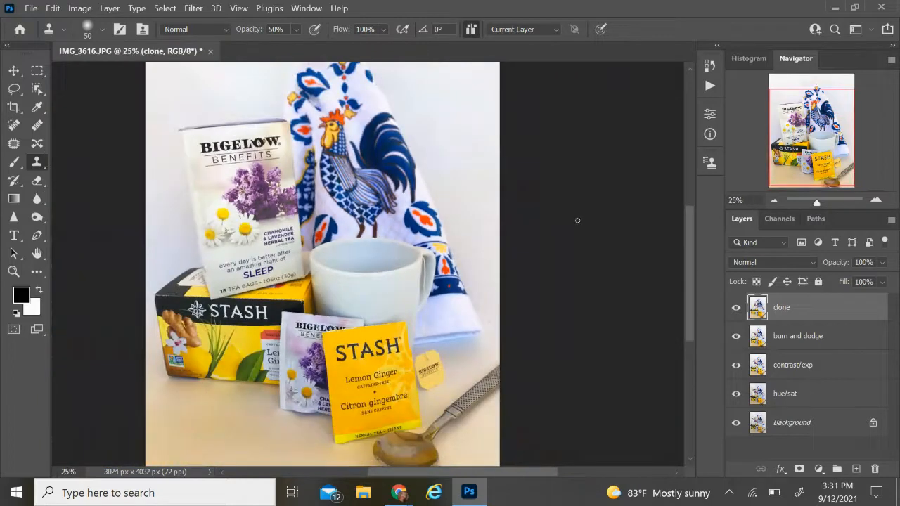
{"action": "left_click", "coordinate": [736, 308]}
{"action": "left_click", "coordinate": [737, 307]}
{"action": "left_click", "coordinate": [737, 309]}
{"action": "left_click", "coordinate": [736, 307]}
Clone out the small dark speck on the background beside the towel's lower corner.
{"action": "left_click_drag", "start_coordinate": [816, 205], "coordinate": [825, 203]}
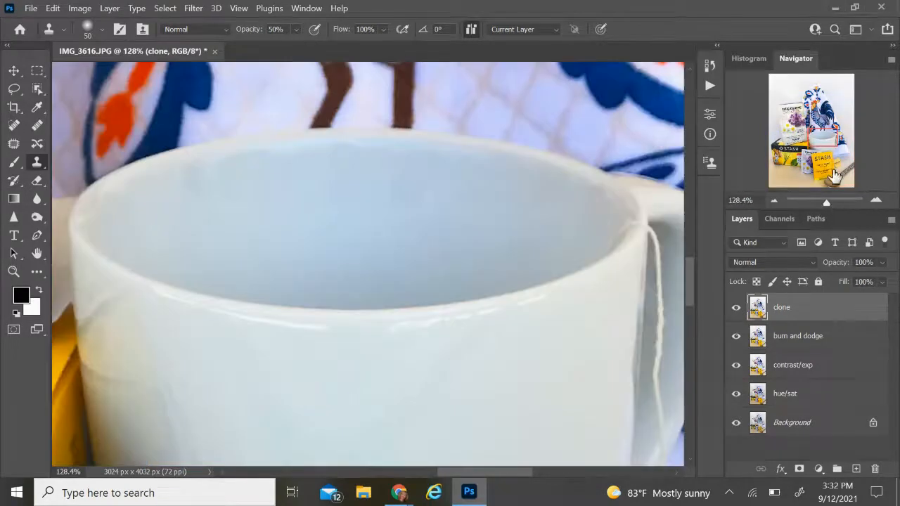
{"action": "left_click_drag", "start_coordinate": [830, 145], "coordinate": [842, 153]}
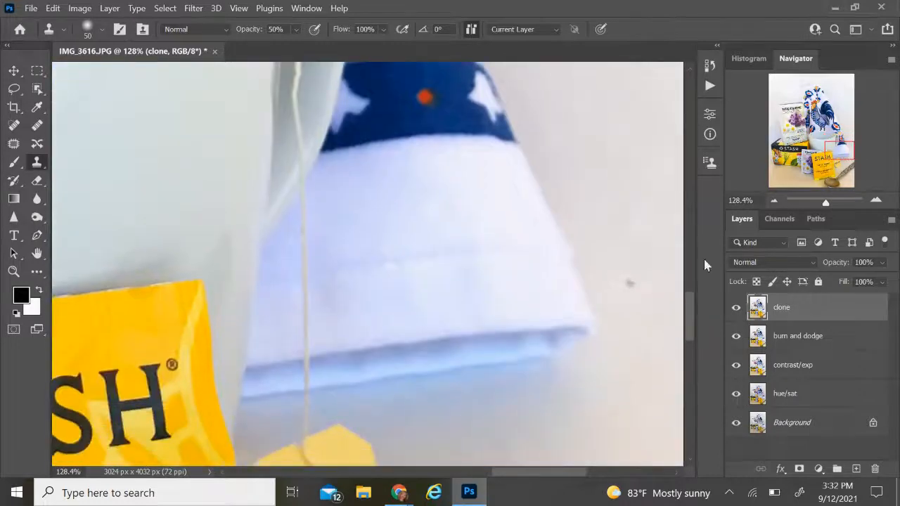
{"action": "left_click", "coordinate": [632, 281]}
Clone clean paper over the dark speck at the lower edge of the Bigelow tea tag.
{"action": "left_click_drag", "start_coordinate": [825, 203], "coordinate": [822, 201]}
{"action": "left_click", "coordinate": [837, 160]}
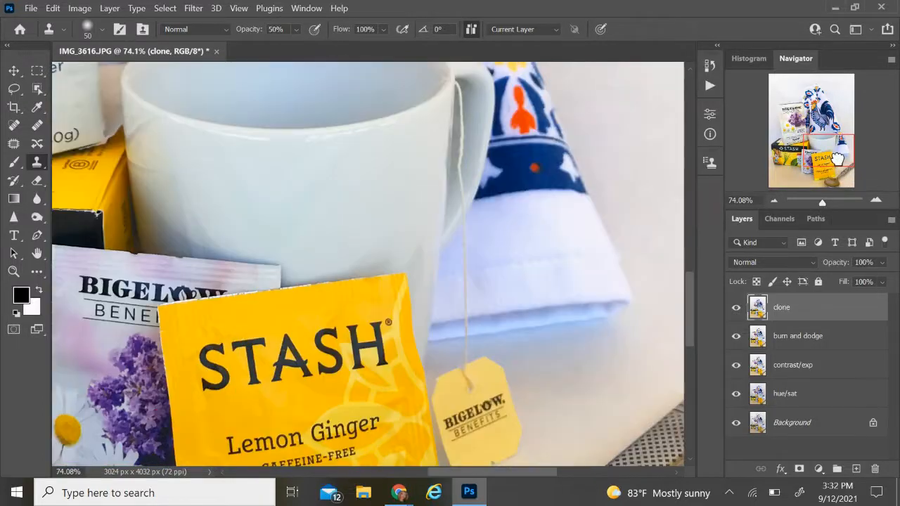
{"action": "left_click_drag", "start_coordinate": [836, 161], "coordinate": [843, 181]}
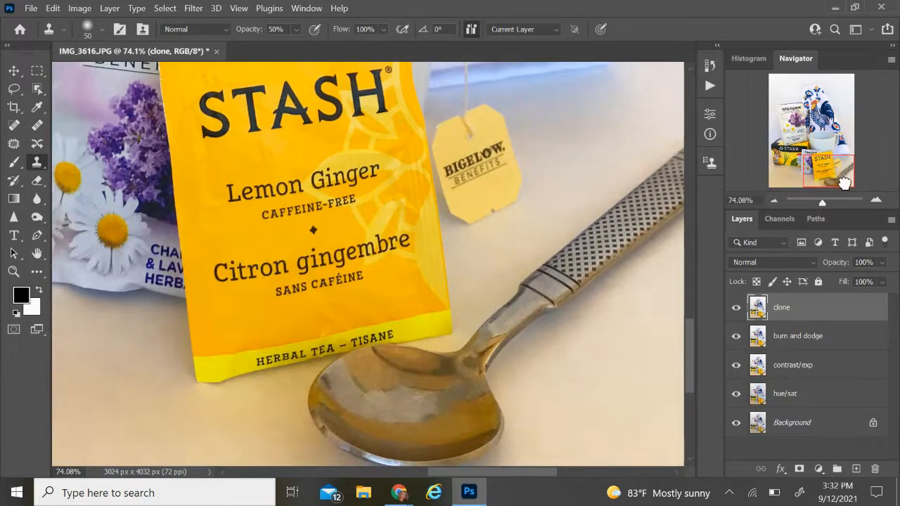
{"action": "left_click", "coordinate": [502, 195], "text": "alt"}
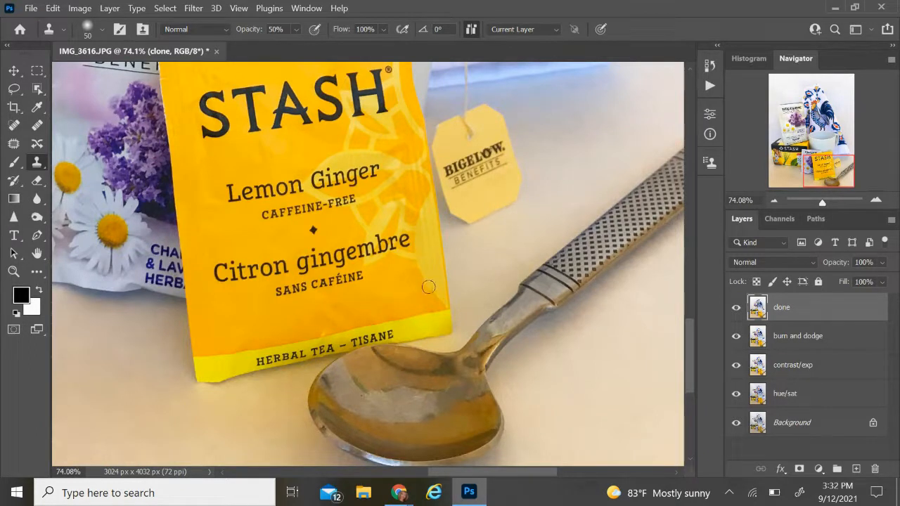
Compare the area around the Bigelow tea tag and spoon with the clone layer hidden and shown.
{"action": "left_click", "coordinate": [350, 395], "text": "alt"}
{"action": "left_click", "coordinate": [728, 312]}
{"action": "left_click", "coordinate": [729, 311]}
{"action": "left_click", "coordinate": [729, 312]}
{"action": "left_click", "coordinate": [731, 311]}
{"action": "left_click", "coordinate": [731, 311]}
{"action": "left_click", "coordinate": [731, 312]}
Clone out the blemishes along the top and side edges of the Stash box and near the lower band of the yellow Stash packet.
{"action": "left_click_drag", "start_coordinate": [807, 177], "coordinate": [747, 156]}
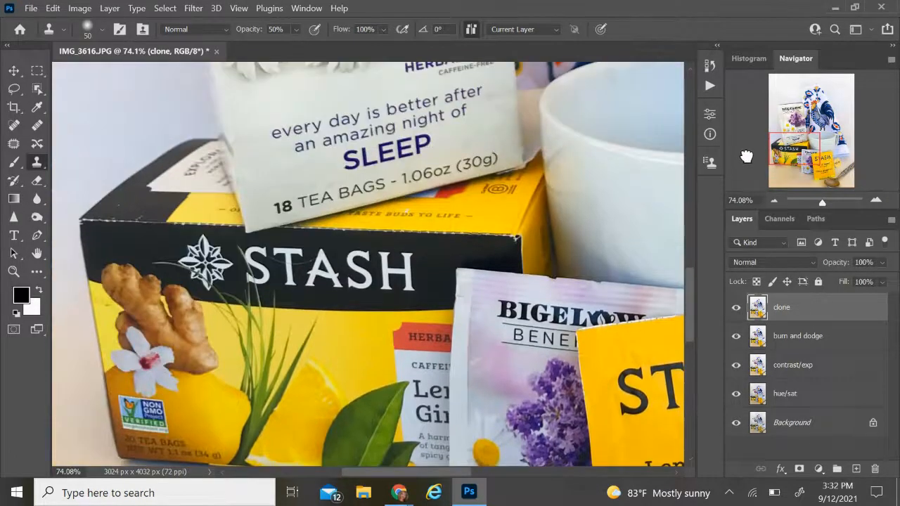
{"action": "left_click", "coordinate": [142, 205], "text": "alt"}
{"action": "left_click_drag", "start_coordinate": [164, 205], "coordinate": [160, 209]}
{"action": "left_click", "coordinate": [103, 318], "text": "alt"}
{"action": "left_click", "coordinate": [106, 333], "text": "alt"}
{"action": "left_click", "coordinate": [103, 311]}
{"action": "left_click", "coordinate": [101, 308]}
{"action": "left_click", "coordinate": [105, 304], "text": "alt"}
{"action": "left_click_drag", "start_coordinate": [787, 155], "coordinate": [808, 184]}
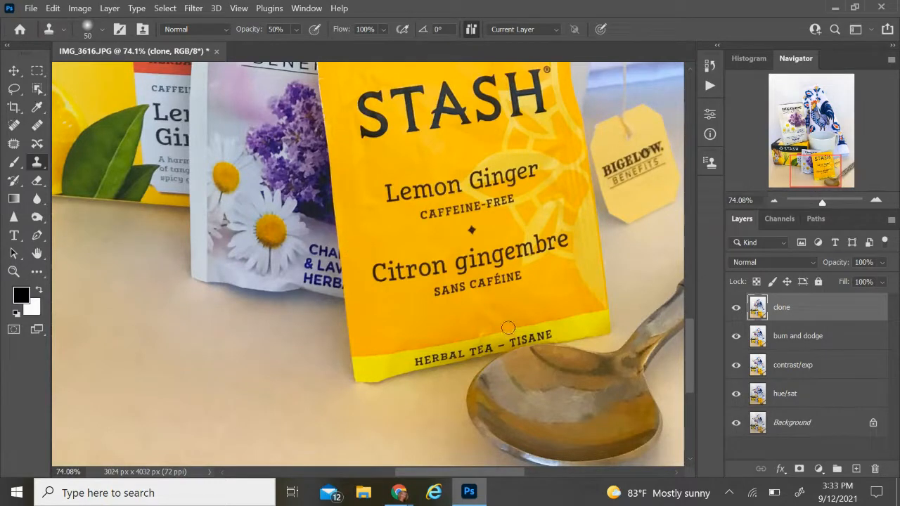
{"action": "left_click", "coordinate": [479, 331]}
View the whole photo and compare it with the clone layer hidden and shown.
{"action": "key", "text": "ctrl+minus"}
{"action": "key", "text": "ctrl+minus"}
{"action": "key", "text": "ctrl+minus"}
{"action": "key", "text": "ctrl+minus"}
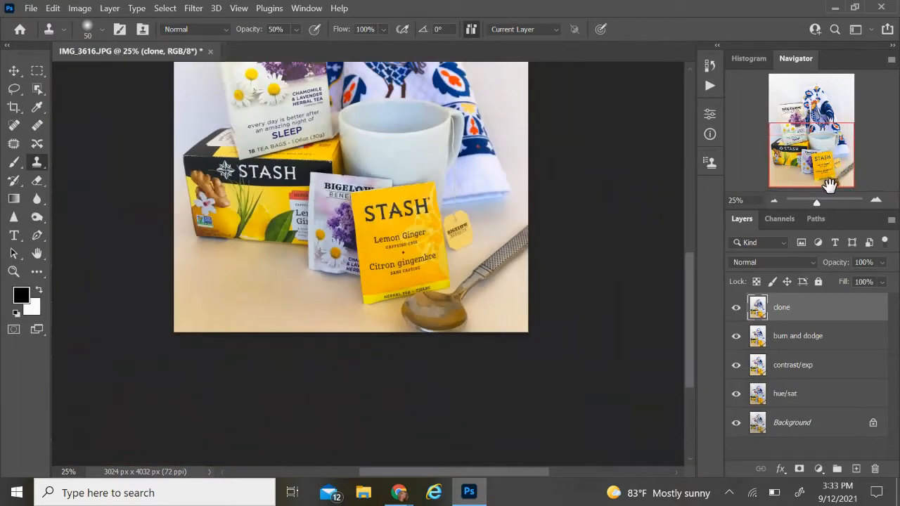
{"action": "key", "text": "ctrl+minus"}
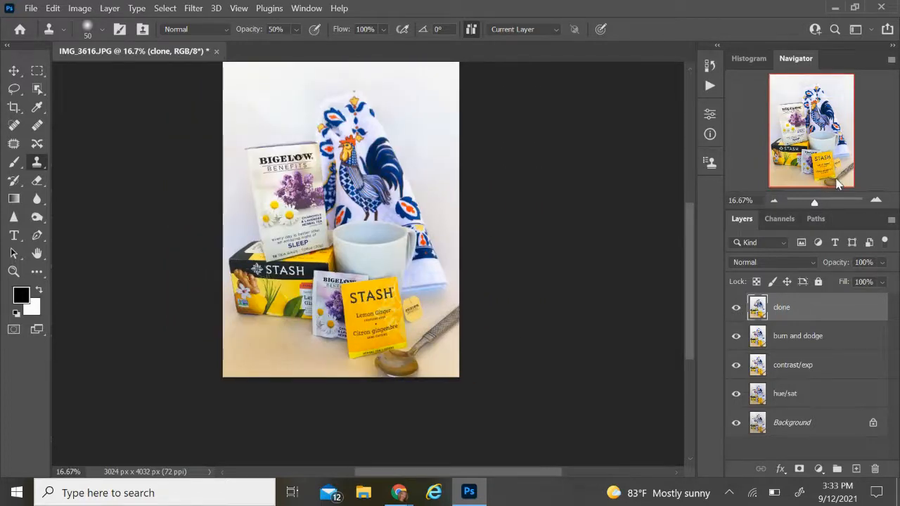
{"action": "mouse_move", "coordinate": [816, 204]}
{"action": "left_mouse_down"}
{"action": "mouse_move", "coordinate": [823, 203]}
{"action": "mouse_move", "coordinate": [804, 203]}
{"action": "mouse_move", "coordinate": [814, 209]}
{"action": "left_mouse_up"}
{"action": "mouse_move", "coordinate": [689, 238]}
{"action": "left_mouse_down"}
{"action": "mouse_move", "coordinate": [685, 213]}
{"action": "mouse_move", "coordinate": [688, 222]}
{"action": "left_mouse_up"}
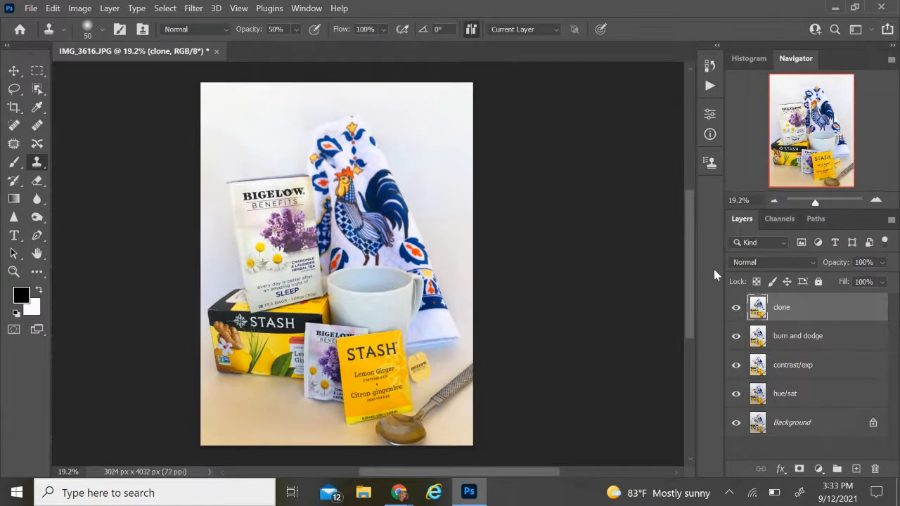
{"action": "left_click", "coordinate": [735, 307]}
{"action": "left_click", "coordinate": [735, 310]}
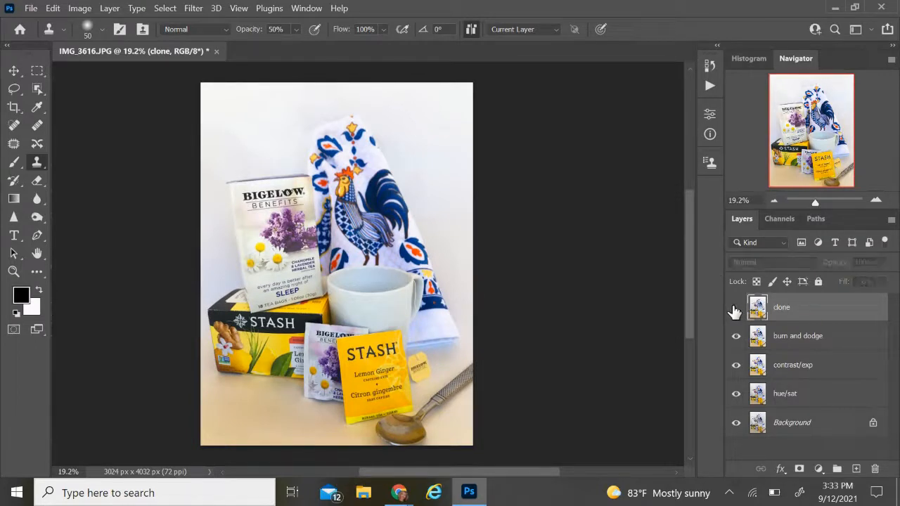
{"action": "left_click", "coordinate": [735, 309]}
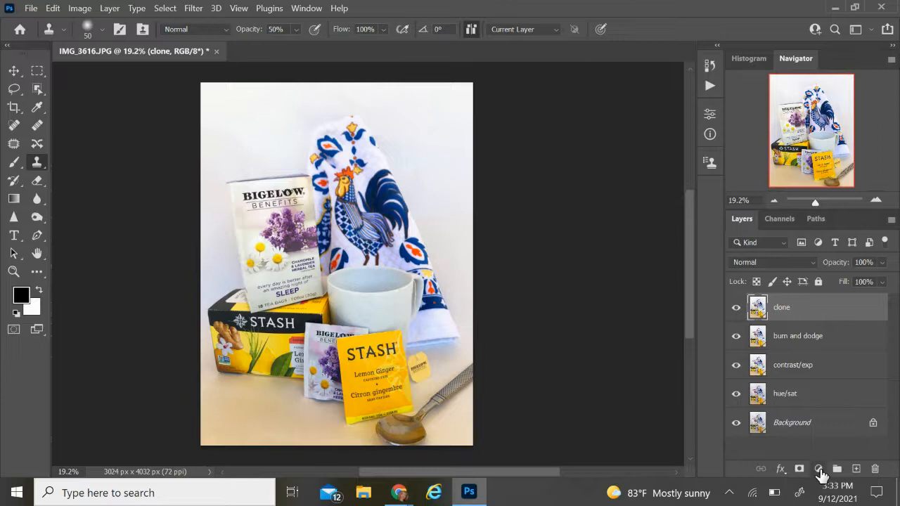
Add a yellow (#f0e80e) Solid Color fill layer above the clone layer and lower its opacity to 21%.
{"action": "left_click", "coordinate": [818, 469]}
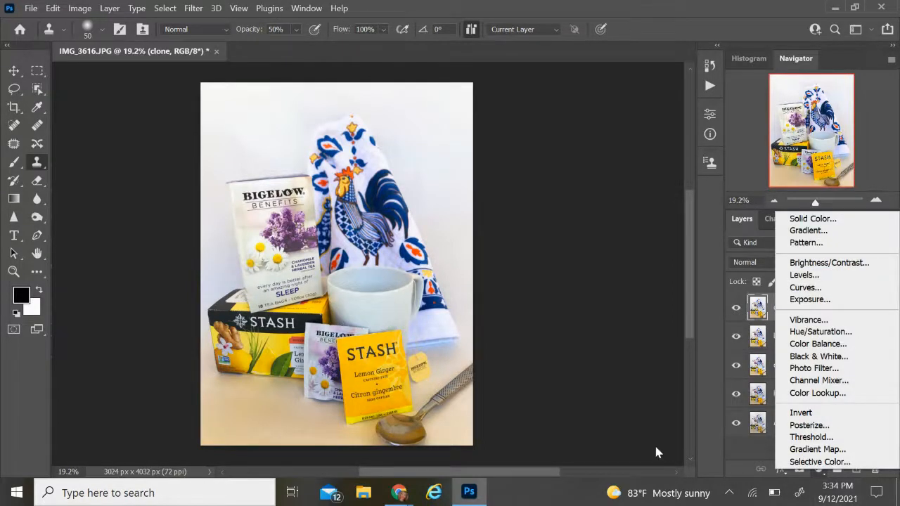
{"action": "left_click", "coordinate": [741, 468]}
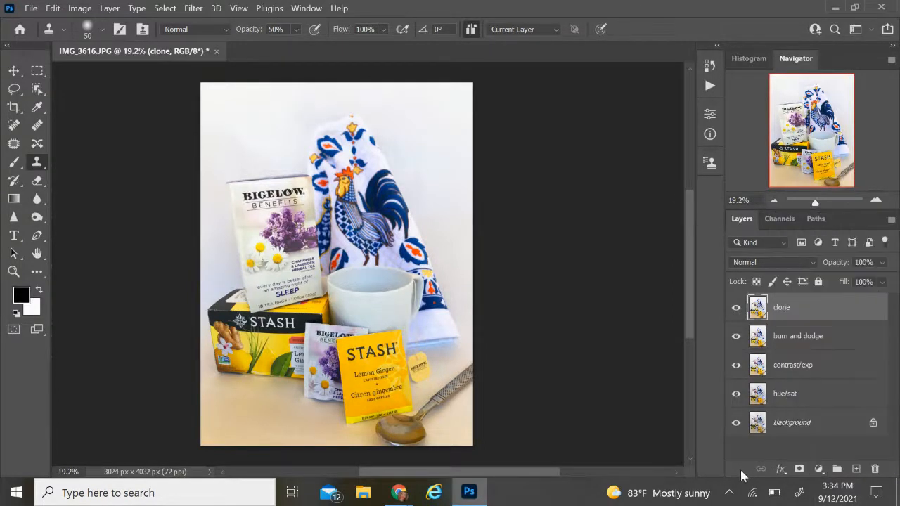
{"action": "left_click", "coordinate": [817, 470]}
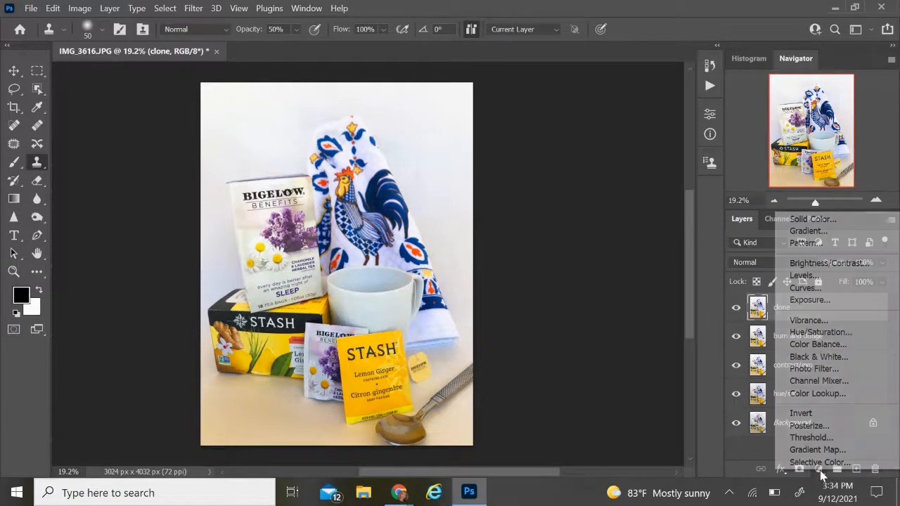
{"action": "left_click", "coordinate": [816, 221]}
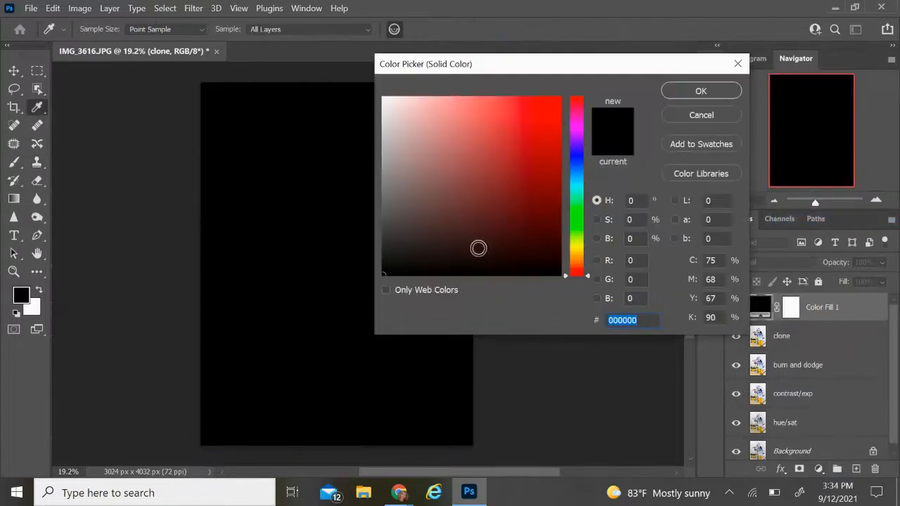
{"action": "left_click_drag", "start_coordinate": [581, 252], "coordinate": [581, 244]}
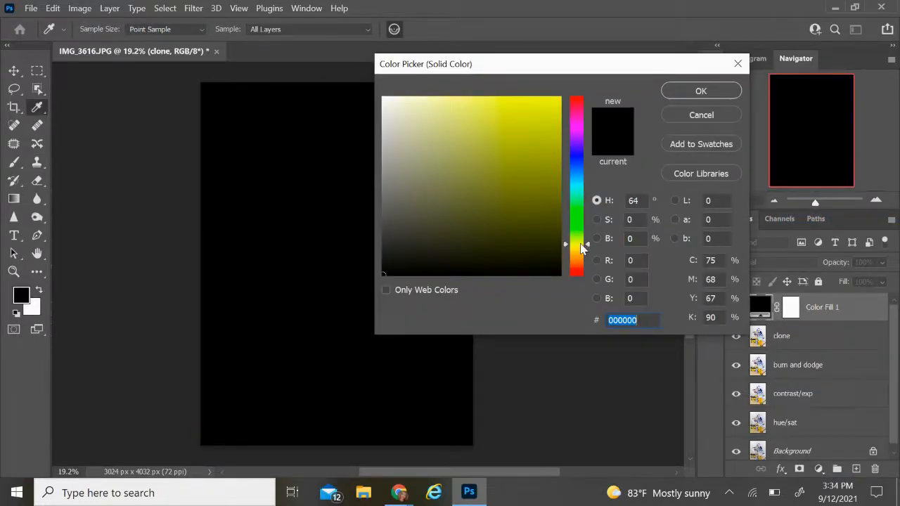
{"action": "left_click", "coordinate": [579, 214]}
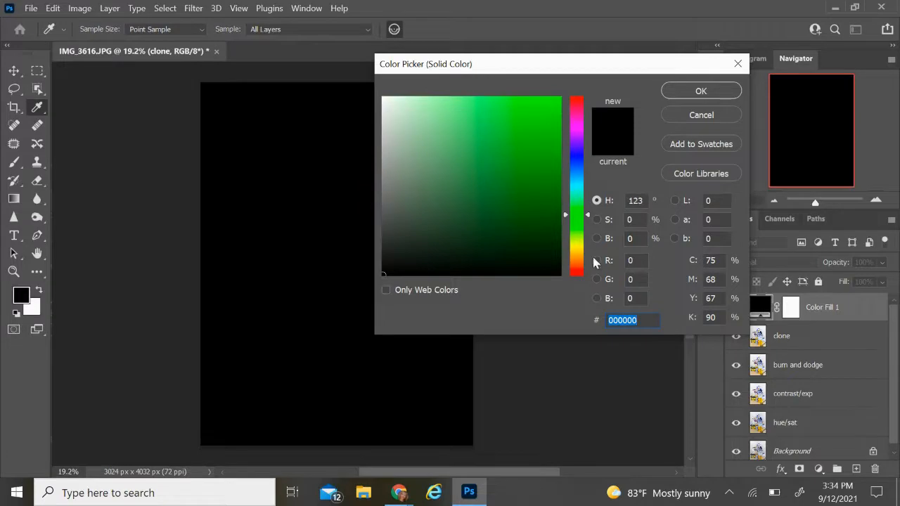
{"action": "left_click", "coordinate": [575, 246]}
{"action": "left_click", "coordinate": [551, 106]}
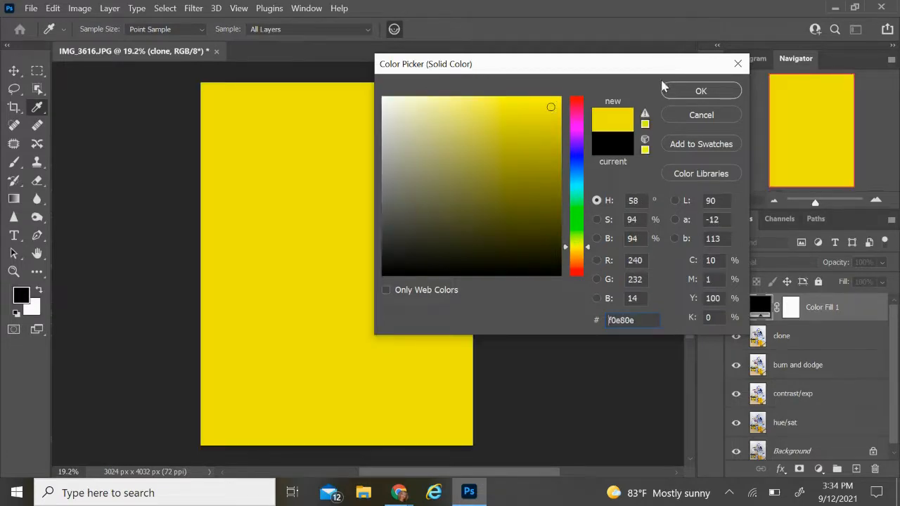
{"action": "left_click", "coordinate": [692, 91]}
{"action": "left_click", "coordinate": [883, 264]}
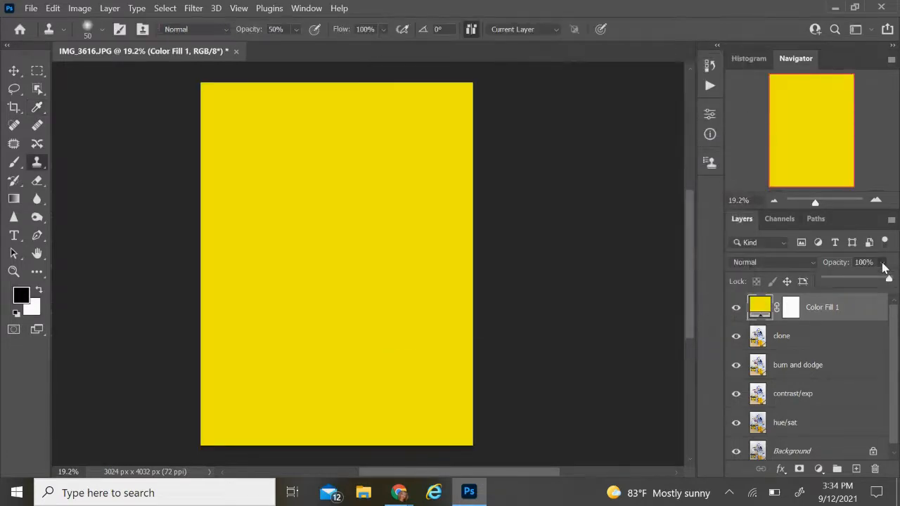
{"action": "left_click_drag", "start_coordinate": [842, 281], "coordinate": [839, 282]}
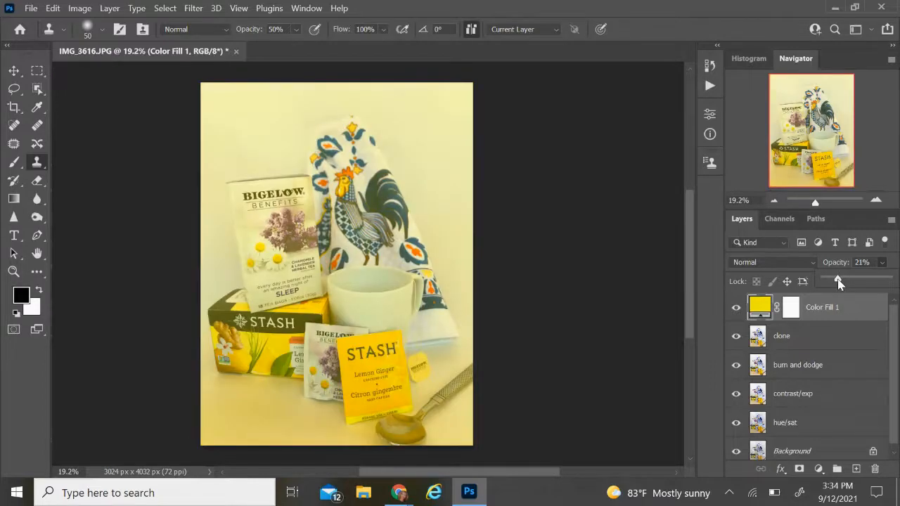
Change the fill layer's color to #ede23c sampled from the yellow packet's lower band and set its opacity to 50%.
{"action": "left_click", "coordinate": [758, 309]}
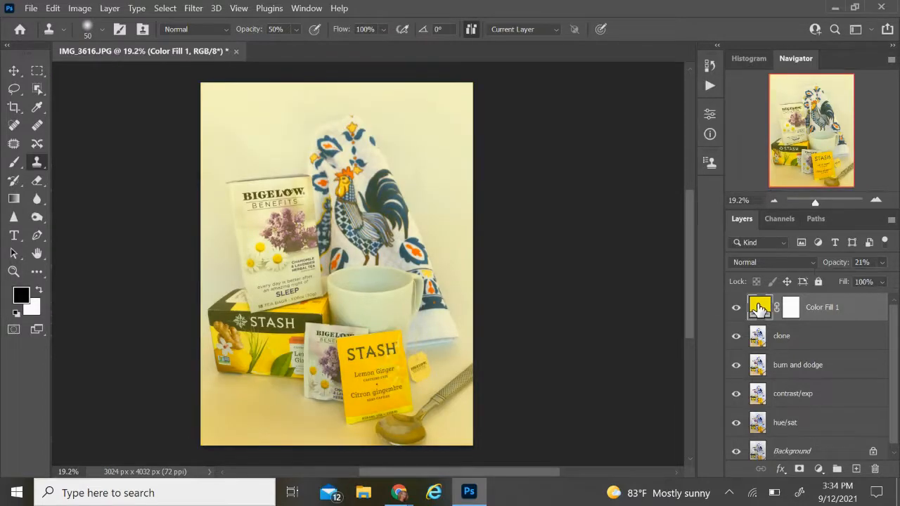
{"action": "double_click", "coordinate": [758, 309]}
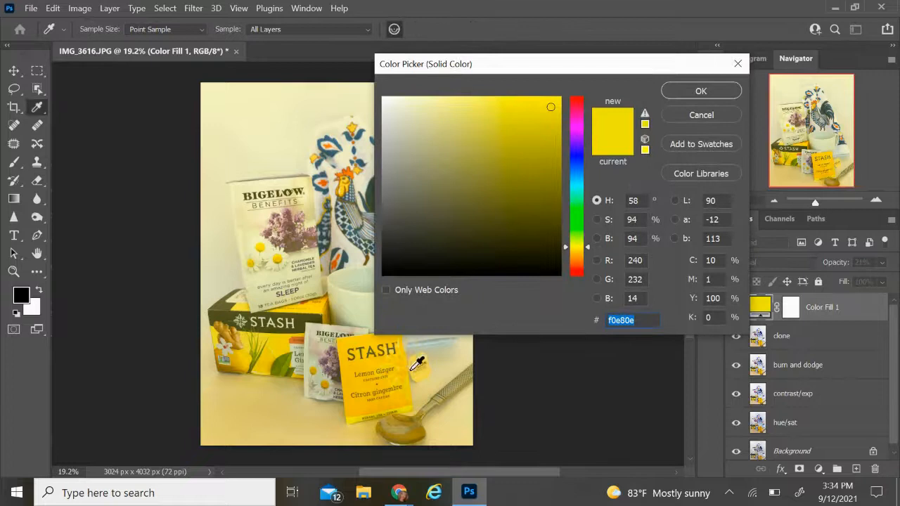
{"action": "left_click", "coordinate": [369, 360]}
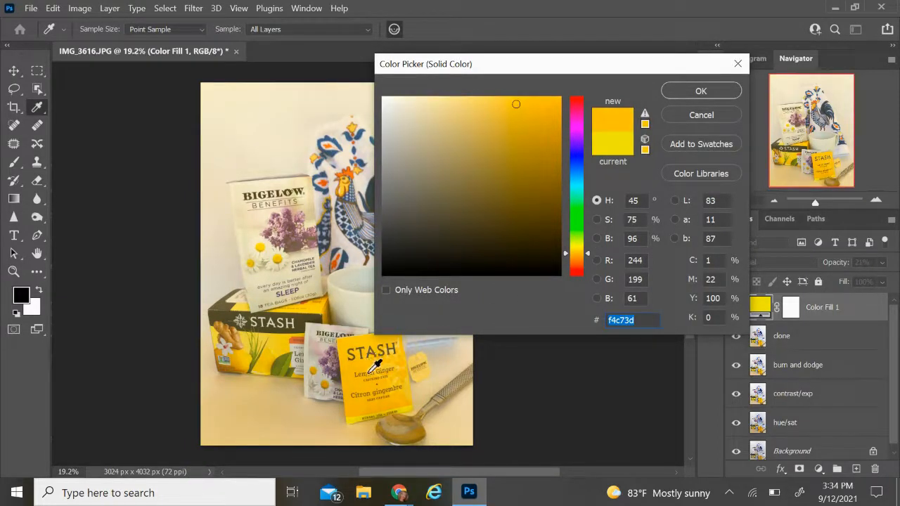
{"action": "left_click", "coordinate": [364, 385]}
{"action": "left_click", "coordinate": [355, 420]}
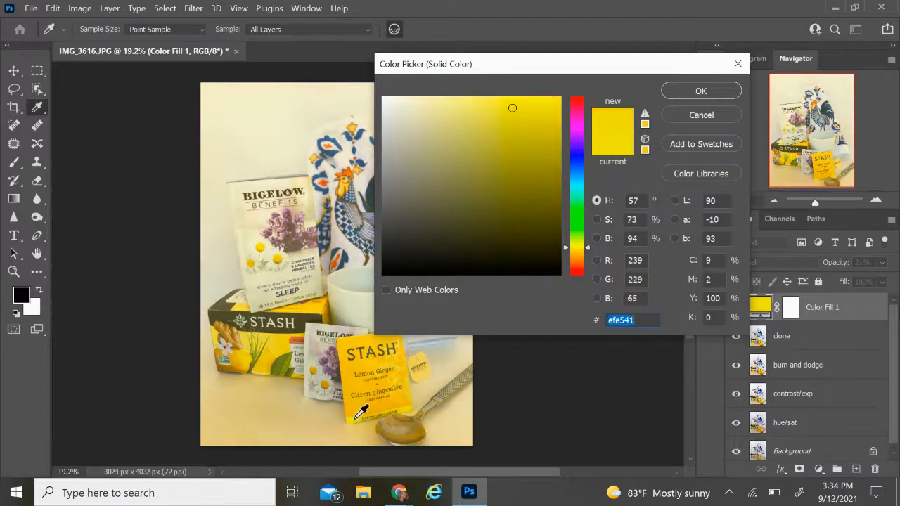
{"action": "left_click", "coordinate": [355, 419]}
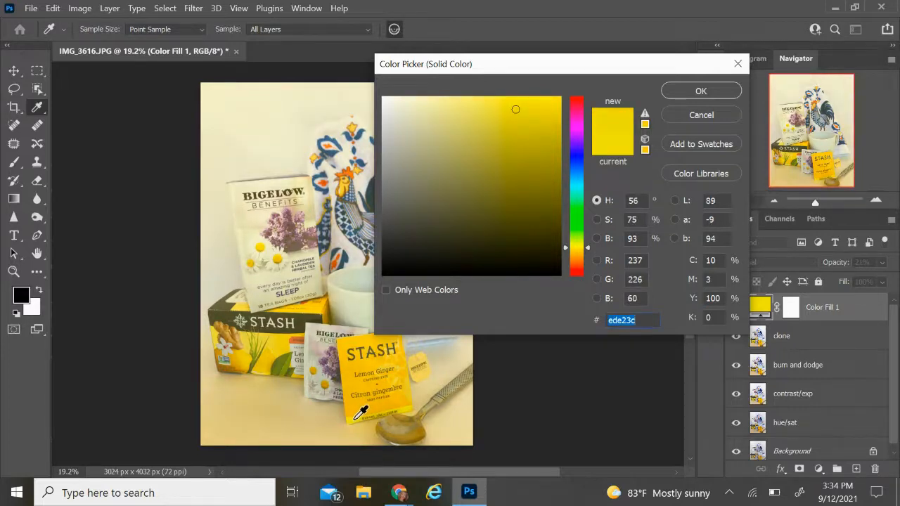
{"action": "left_click", "coordinate": [700, 90]}
{"action": "left_click", "coordinate": [881, 262]}
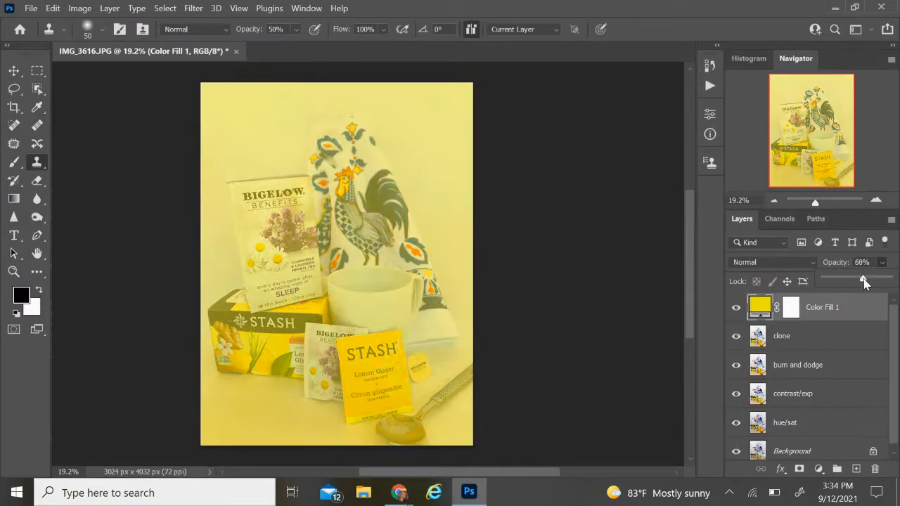
Target the color fill layer's mask with a black Soft Round brush and enlarge the brush to 3500 px.
{"action": "left_click", "coordinate": [790, 311]}
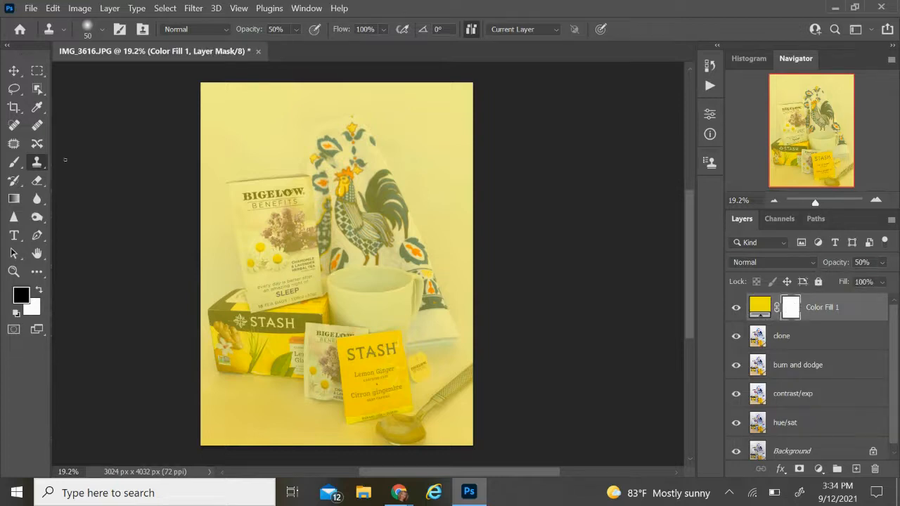
{"action": "left_click", "coordinate": [9, 163]}
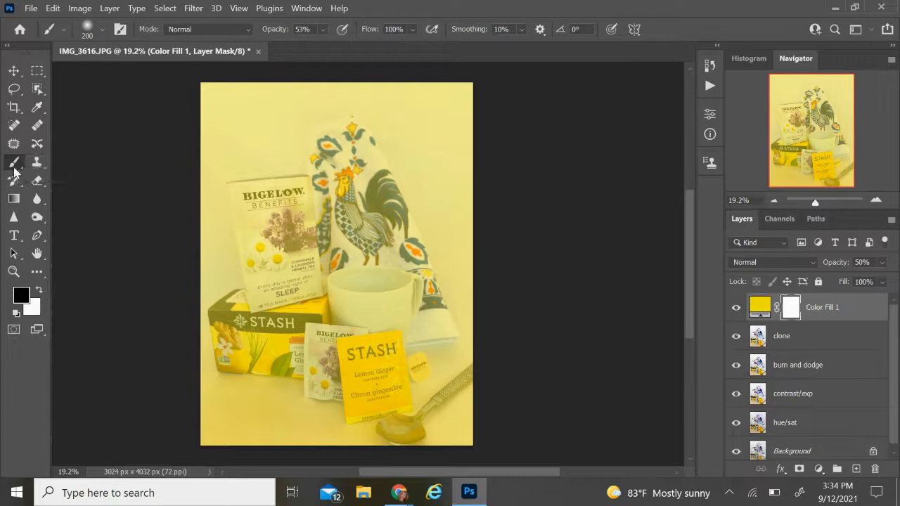
{"action": "left_click", "coordinate": [102, 30]}
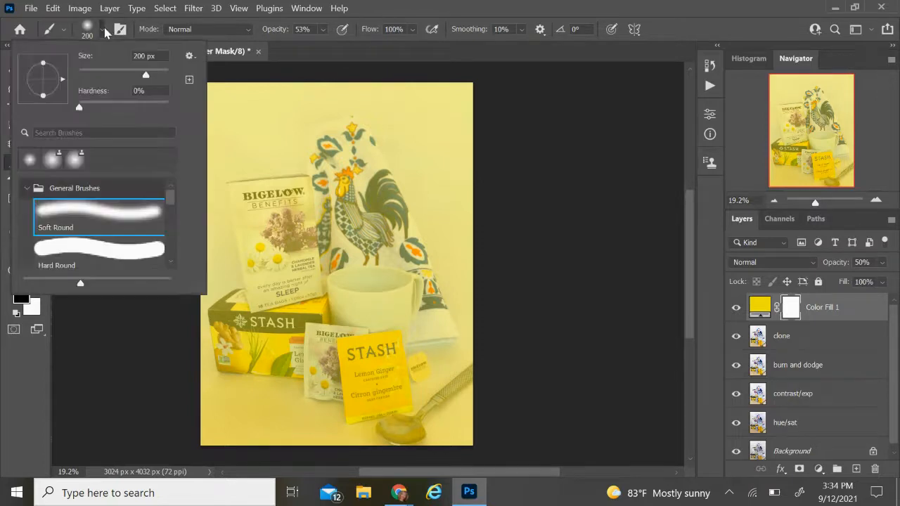
{"action": "left_click", "coordinate": [116, 216]}
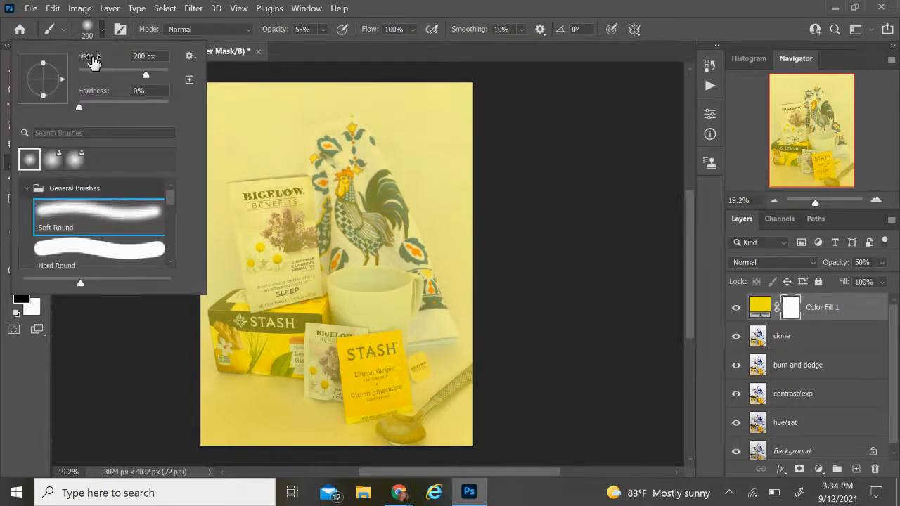
{"action": "left_click", "coordinate": [102, 28]}
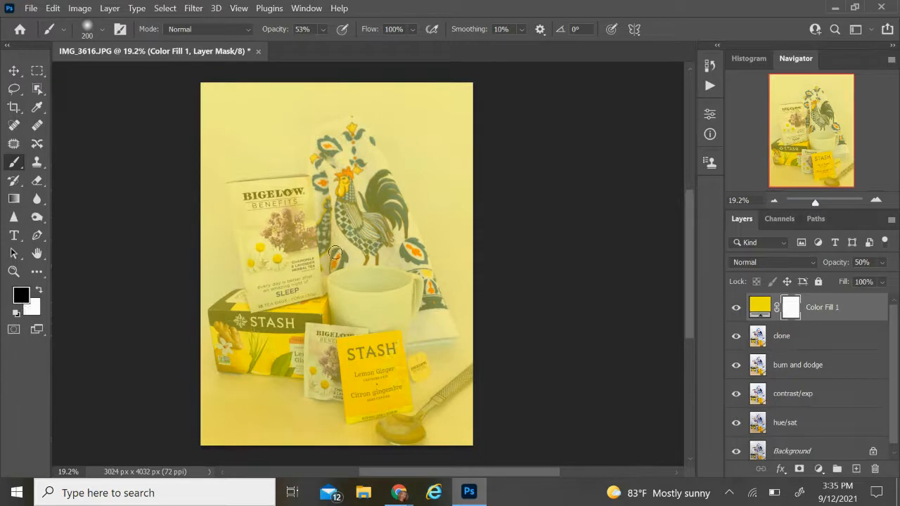
{"action": "key", "text": "bracketright"}
{"action": "key", "text": "bracketright"}
{"action": "key", "text": "bracketright"}
{"action": "key", "text": "bracketright"}
{"action": "key", "text": "bracketright"}
{"action": "key", "text": "bracketright"}
{"action": "key", "text": "bracketright"}
{"action": "key", "text": "bracketright"}
{"action": "key", "text": "bracketright"}
{"action": "key", "text": "bracketright"}
{"action": "key", "text": "bracketright"}
{"action": "key", "text": "bracketright"}
{"action": "key", "text": "bracketright"}
{"action": "key", "text": "bracketright"}
{"action": "key", "text": "bracketright"}
{"action": "key", "text": "bracketright"}
{"action": "key", "text": "bracketright"}
{"action": "key", "text": "bracketright"}
{"action": "key", "text": "bracketright"}
{"action": "key", "text": "bracketright"}
{"action": "key", "text": "bracketright"}
{"action": "key", "text": "bracketright"}
{"action": "key", "text": "bracketright"}
{"action": "key", "text": "bracketright"}
{"action": "key", "text": "bracketright"}
{"action": "key", "text": "bracketright"}
{"action": "key", "text": "bracketright"}
{"action": "key", "text": "bracketright"}
{"action": "key", "text": "bracketright"}
{"action": "key", "text": "bracketright"}
{"action": "key", "text": "bracketright"}
{"action": "key", "text": "bracketright"}
{"action": "key", "text": "bracketright"}
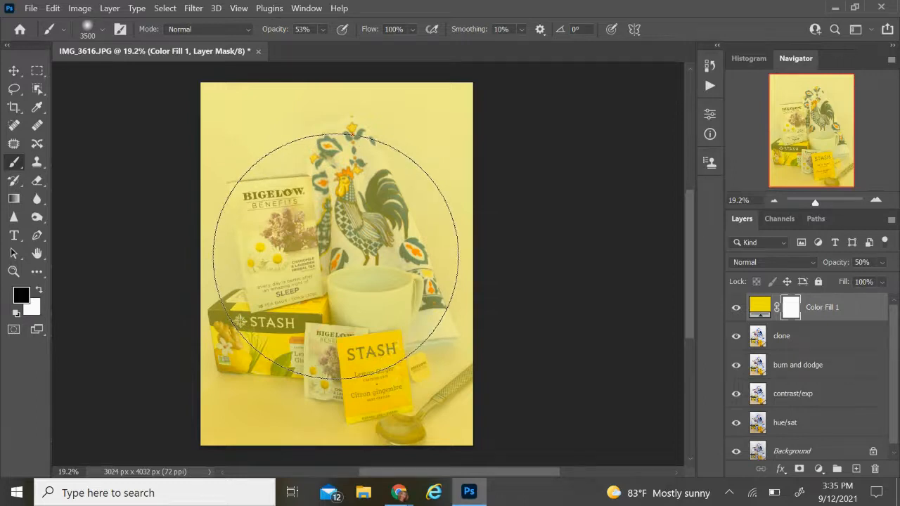
Paint black on the fill layer's mask over the center of the still life, leaving the yellow tint around the edges.
{"action": "mouse_move", "coordinate": [335, 256]}
{"action": "left_mouse_down"}
{"action": "mouse_move", "coordinate": [337, 209]}
{"action": "mouse_move", "coordinate": [331, 220]}
{"action": "mouse_move", "coordinate": [341, 217]}
{"action": "mouse_move", "coordinate": [344, 272]}
{"action": "left_mouse_up"}
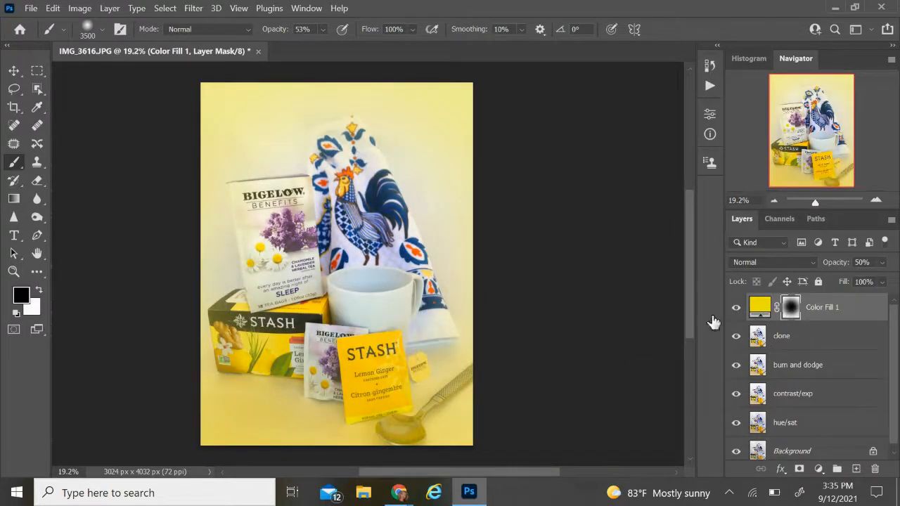
{"action": "left_click", "coordinate": [332, 229]}
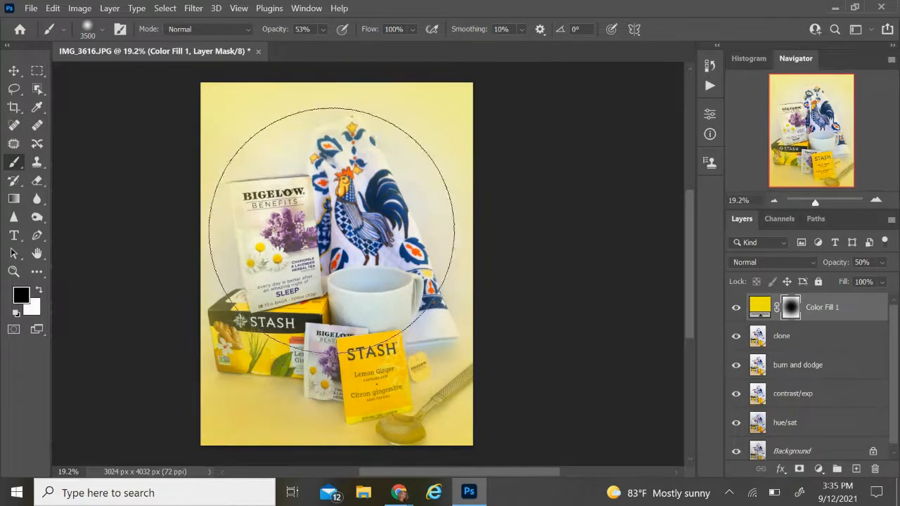
{"action": "mouse_move", "coordinate": [333, 227]}
{"action": "left_mouse_down"}
{"action": "mouse_move", "coordinate": [361, 325]}
{"action": "mouse_move", "coordinate": [334, 298]}
{"action": "mouse_move", "coordinate": [338, 240]}
{"action": "mouse_move", "coordinate": [344, 291]}
{"action": "mouse_move", "coordinate": [362, 256]}
{"action": "mouse_move", "coordinate": [348, 235]}
{"action": "mouse_move", "coordinate": [336, 258]}
{"action": "left_mouse_up"}
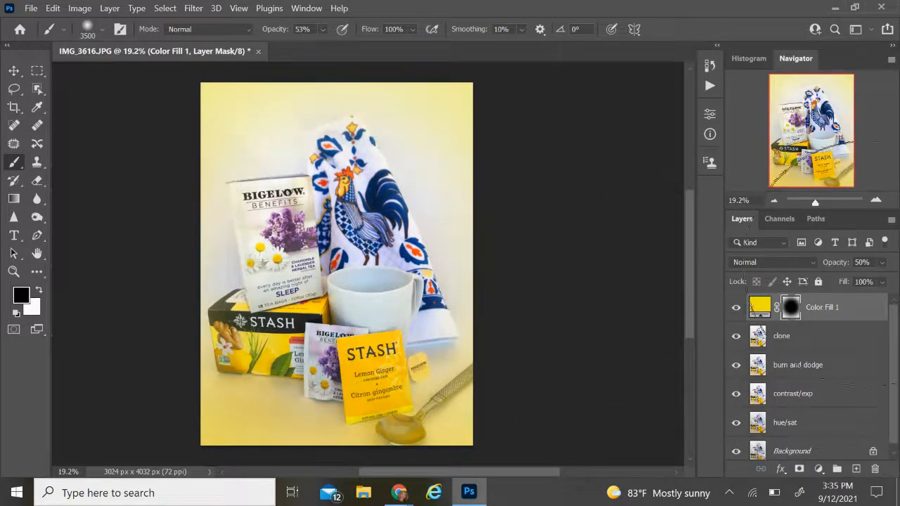
Raise the color fill layer's opacity to 65% and mask out more of the yellow tint over the tea boxes and mug.
{"action": "left_click", "coordinate": [883, 263]}
{"action": "left_click_drag", "start_coordinate": [859, 281], "coordinate": [864, 281]}
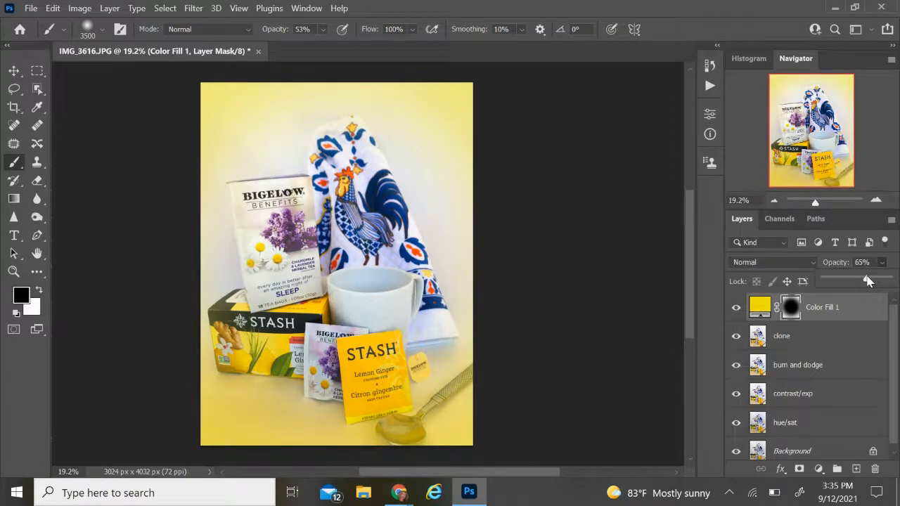
{"action": "left_click", "coordinate": [342, 279]}
{"action": "mouse_move", "coordinate": [342, 279]}
{"action": "left_mouse_down"}
{"action": "mouse_move", "coordinate": [337, 309]}
{"action": "mouse_move", "coordinate": [391, 326]}
{"action": "mouse_move", "coordinate": [331, 329]}
{"action": "mouse_move", "coordinate": [321, 307]}
{"action": "mouse_move", "coordinate": [299, 393]}
{"action": "mouse_move", "coordinate": [375, 347]}
{"action": "mouse_move", "coordinate": [382, 251]}
{"action": "mouse_move", "coordinate": [288, 232]}
{"action": "left_mouse_up"}
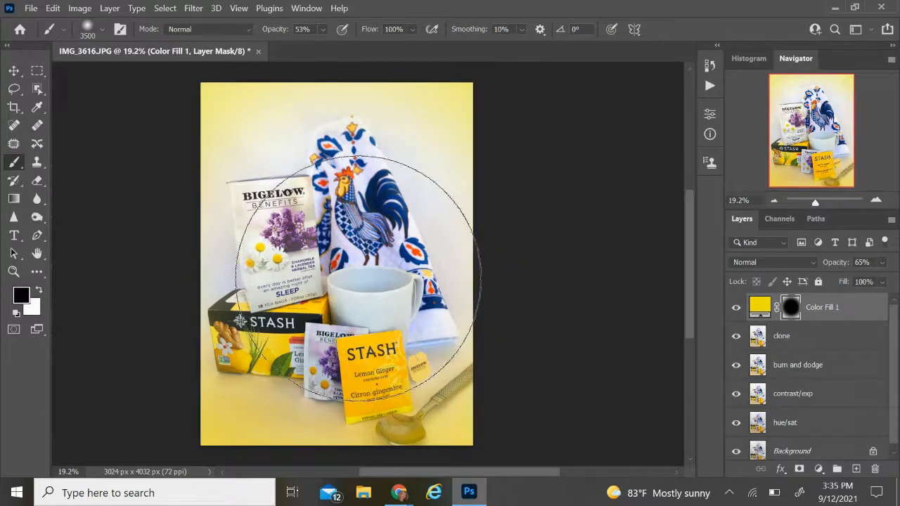
Start a Save As of the layered photo to the computer rather than to cloud documents.
{"action": "left_click", "coordinate": [31, 8]}
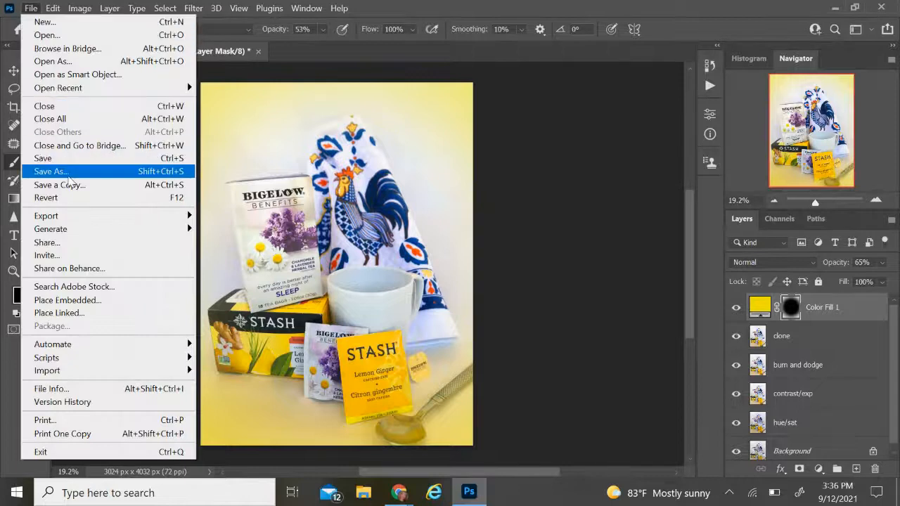
{"action": "left_click", "coordinate": [69, 173]}
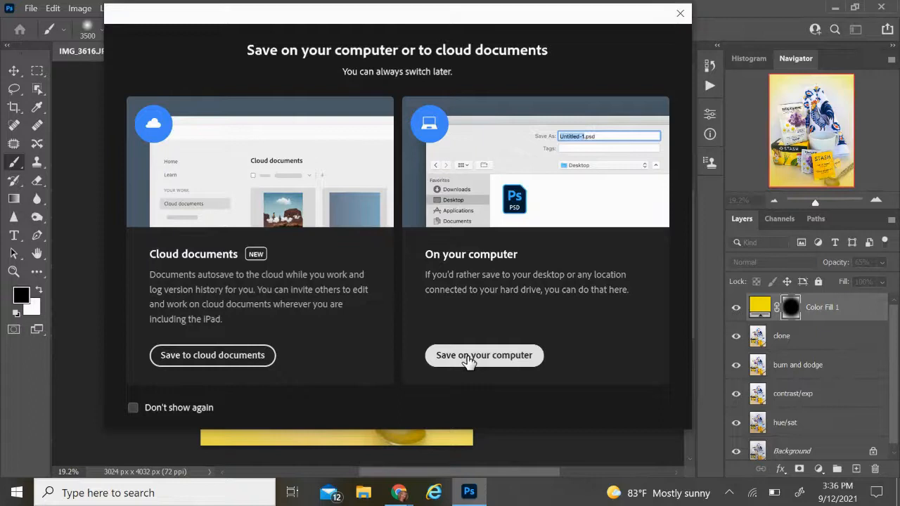
{"action": "left_click", "coordinate": [243, 363]}
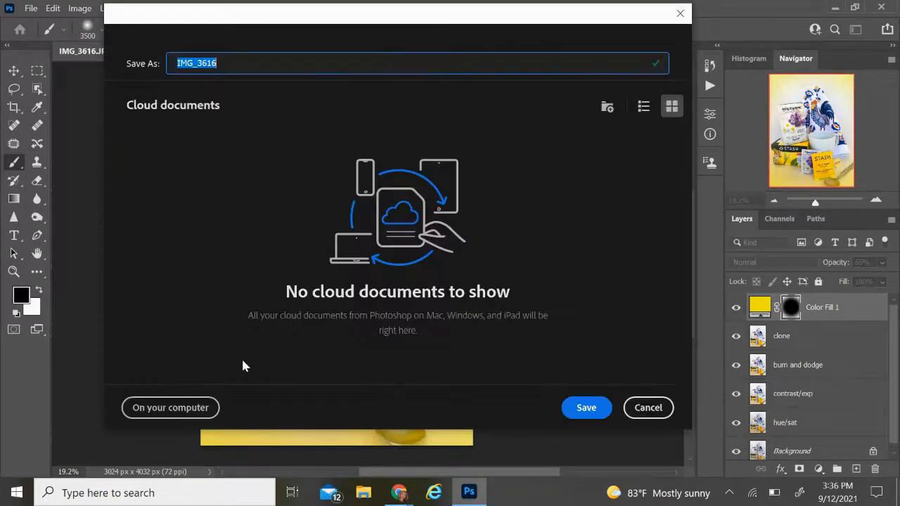
{"action": "left_click", "coordinate": [188, 409]}
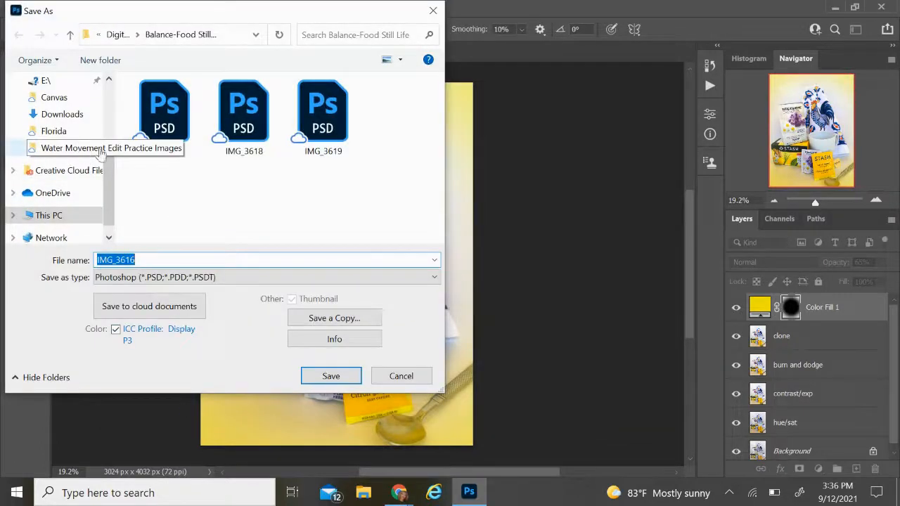
Set the save location to the Balance-Food Still Life folder within Digital Photo in Google Drive's My Drive.
{"action": "scroll", "coordinate": [109, 181], "scroll_direction": "down", "scroll_amount": 1}
{"action": "scroll", "coordinate": [111, 214], "scroll_direction": "up", "scroll_amount": 2}
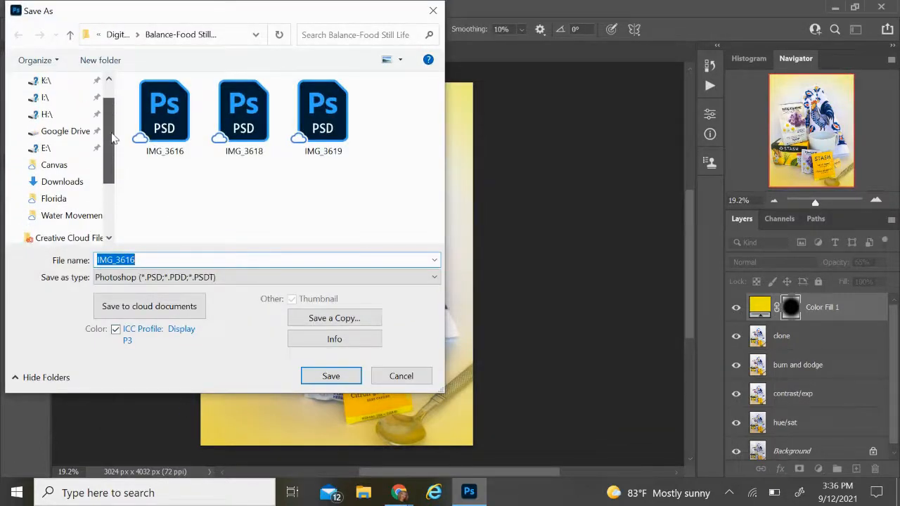
{"action": "left_click", "coordinate": [72, 149]}
{"action": "double_click", "coordinate": [177, 103]}
{"action": "left_click_drag", "start_coordinate": [438, 94], "coordinate": [446, 140]}
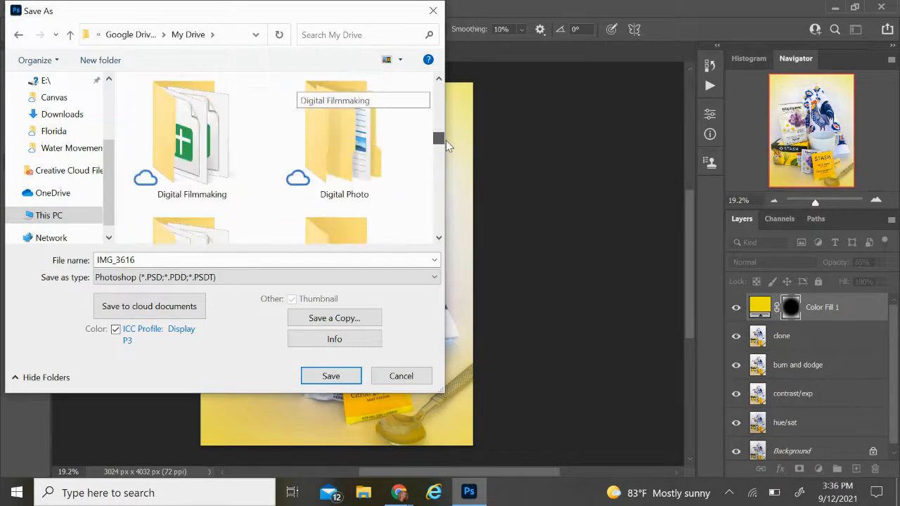
{"action": "left_click", "coordinate": [340, 163]}
{"action": "double_click", "coordinate": [340, 163]}
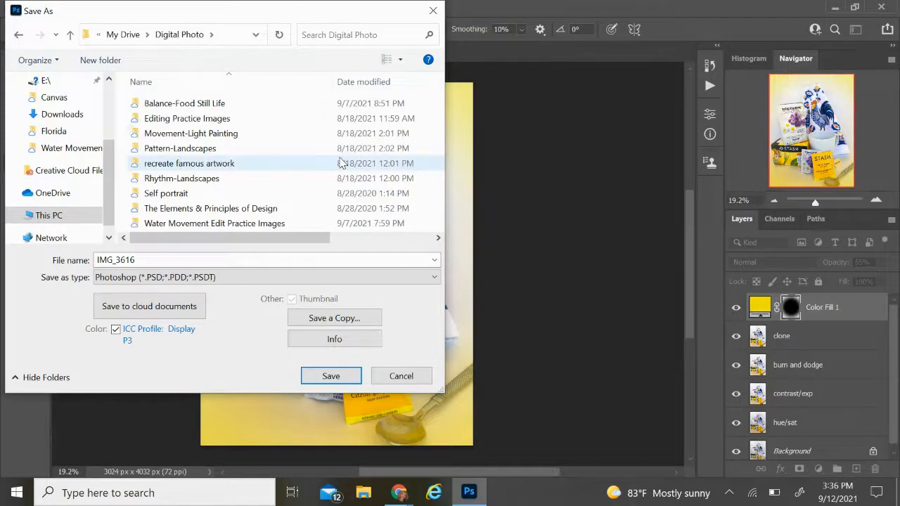
{"action": "left_click", "coordinate": [181, 104]}
{"action": "double_click", "coordinate": [181, 104]}
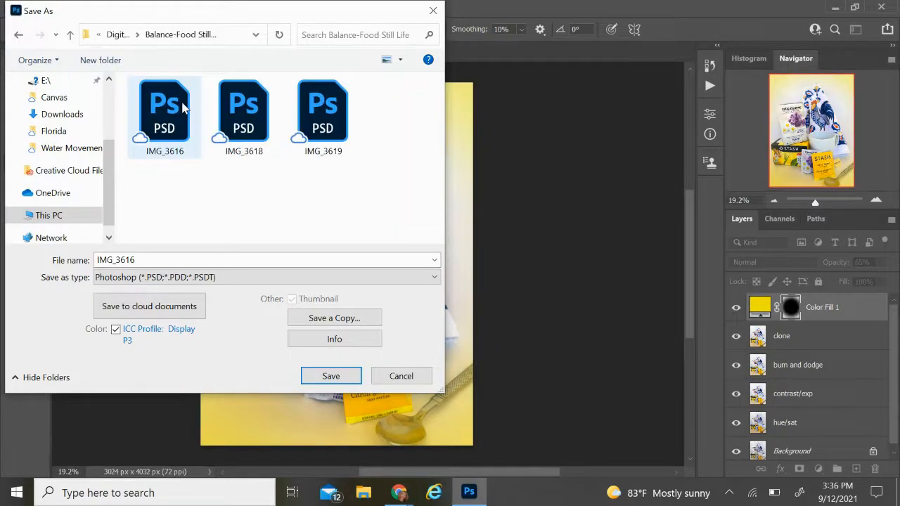
Save the photo as IMG_3616 in Photoshop PSD format, replacing the existing file and keeping Maximize Compatibility enabled.
{"action": "left_click", "coordinate": [325, 378]}
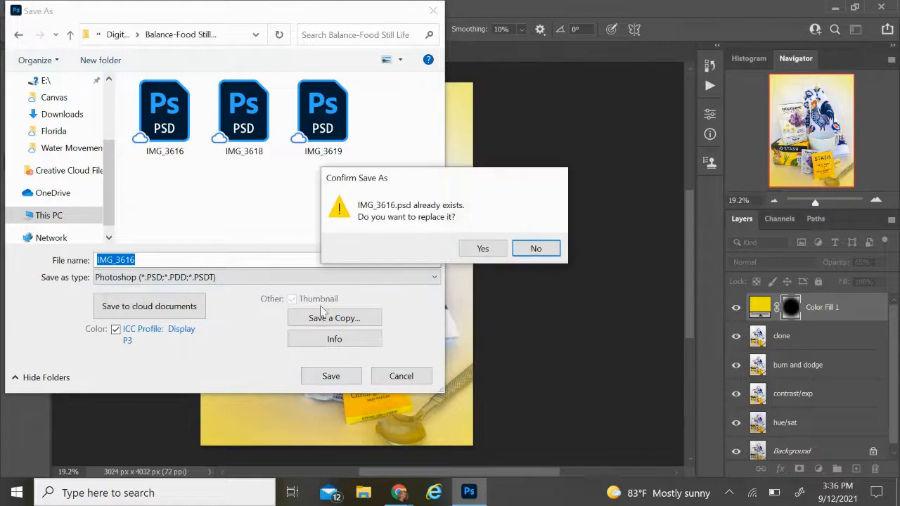
{"action": "left_click", "coordinate": [483, 249]}
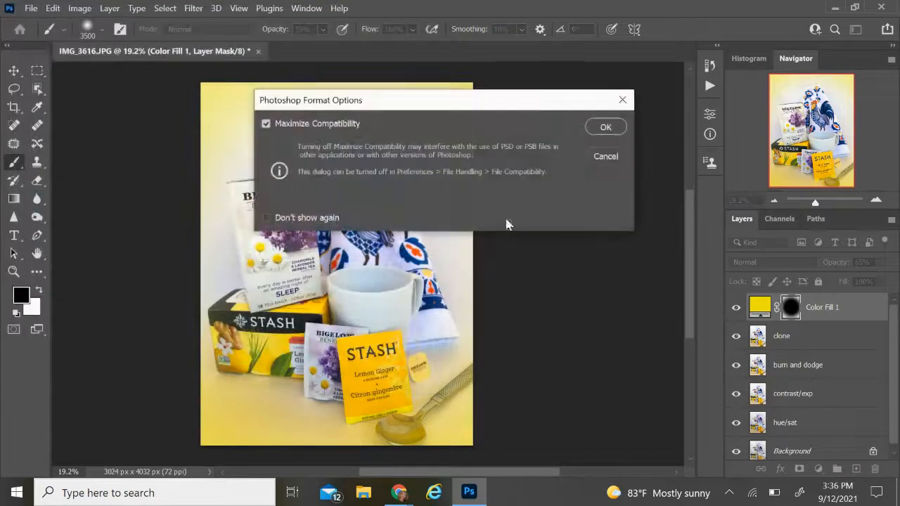
{"action": "left_click", "coordinate": [614, 131]}
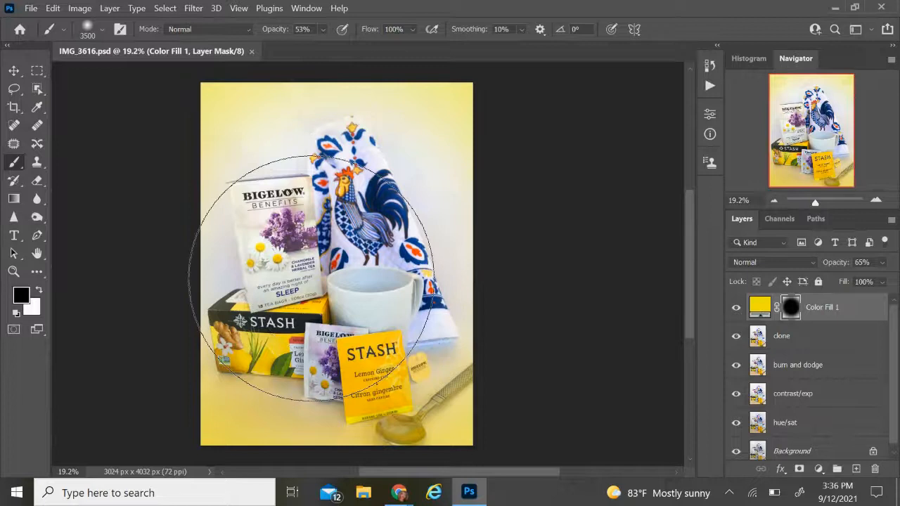
{"action": "mouse_move", "coordinate": [402, 504]}
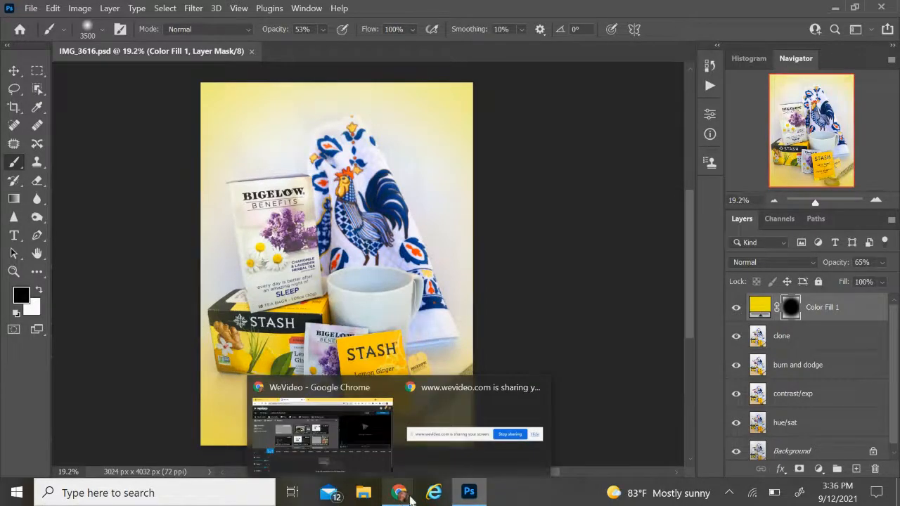
{"action": "left_click", "coordinate": [541, 425]}
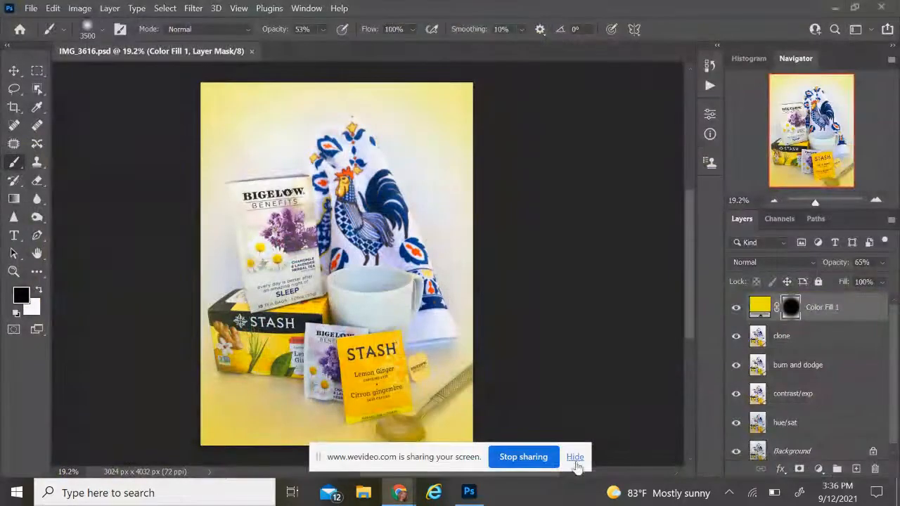